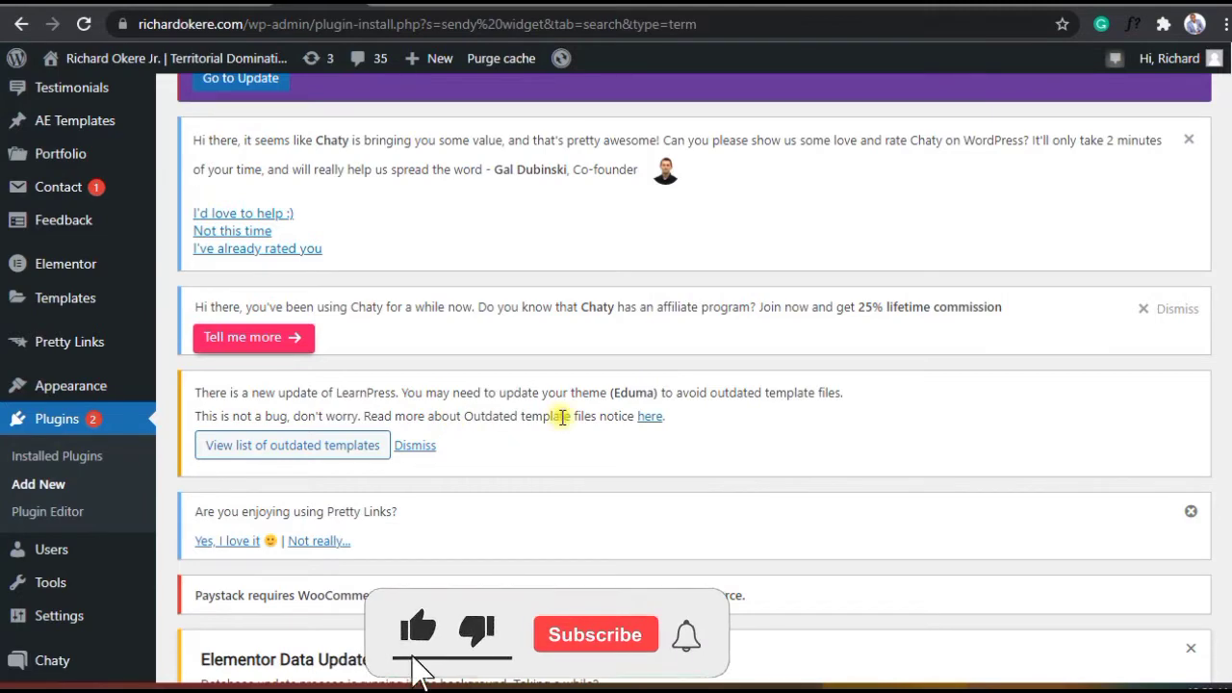
# - Search the plugin directory for "sendy elements"
pyautogui.scroll(-2, 591, 414)
pyautogui.scroll(-7, 591, 395)
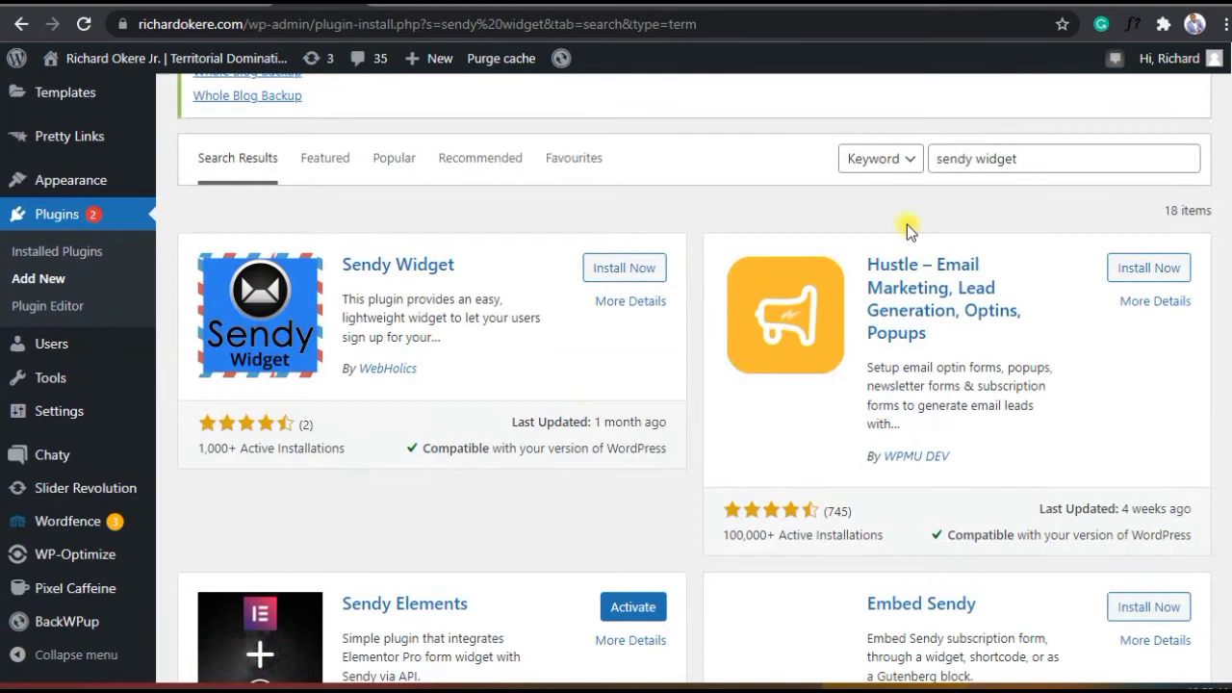
pyautogui.click(1001, 159)
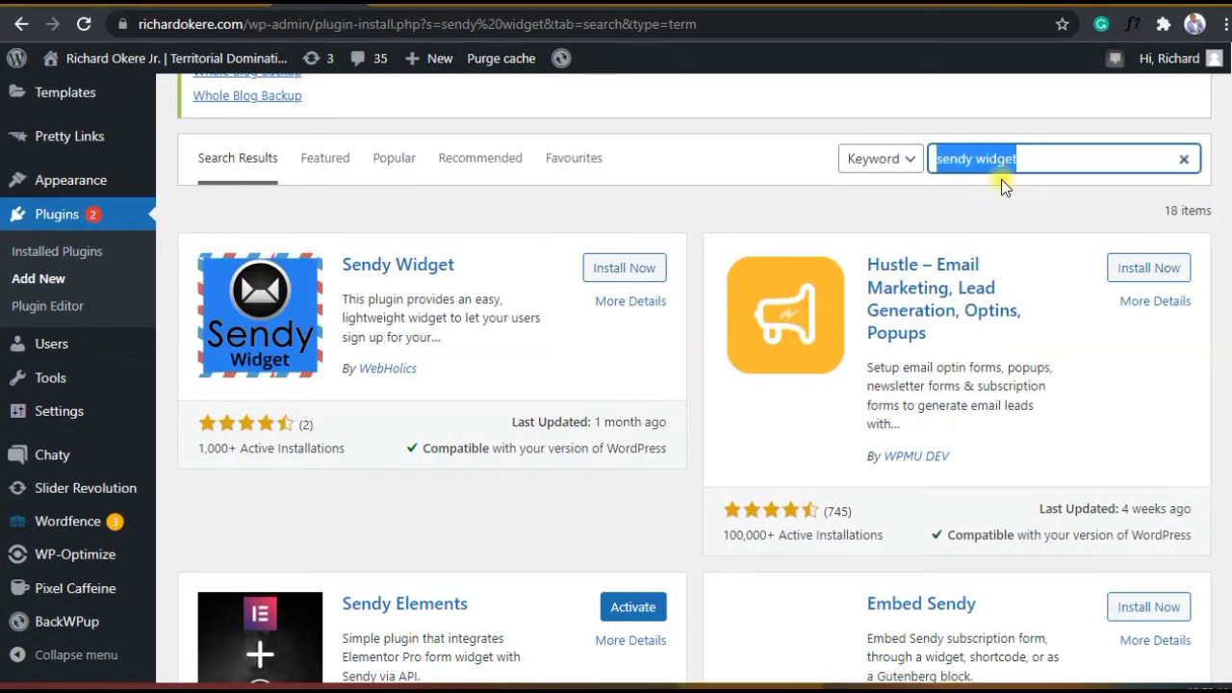
pyautogui.press('BackSpace')
pyautogui.write('sendy')
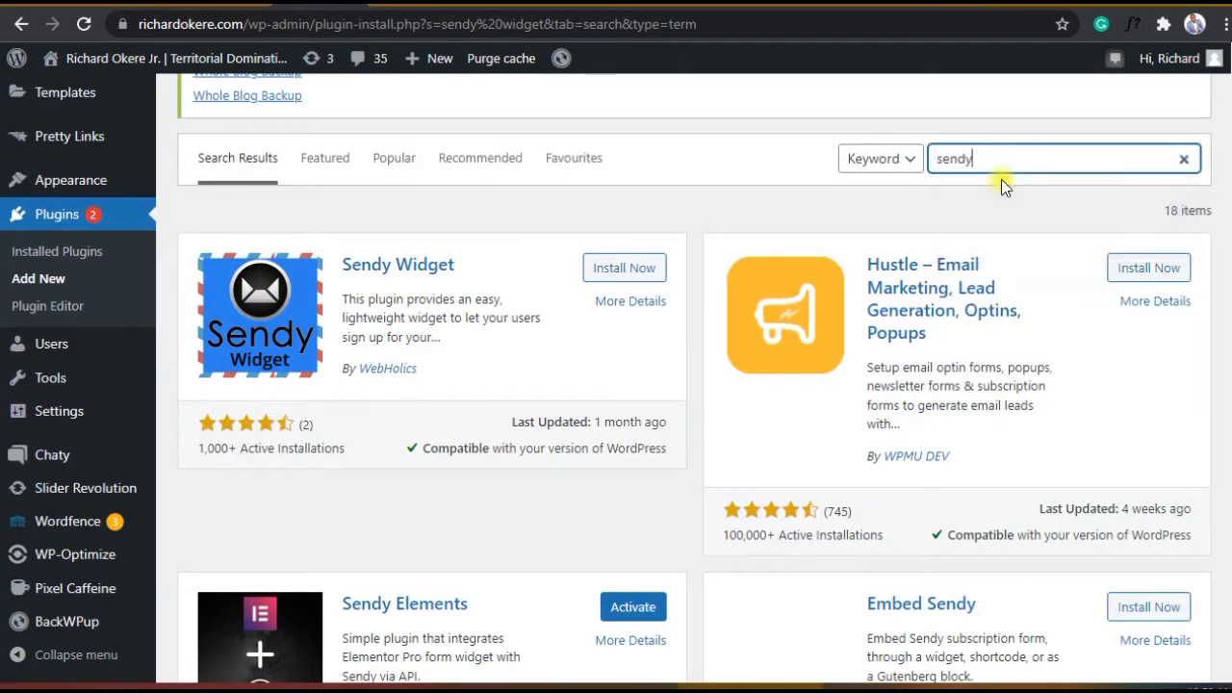
pyautogui.write(' widget')
pyautogui.press('BackSpace')
pyautogui.press('BackSpace')
pyautogui.press('BackSpace')
pyautogui.press('BackSpace')
pyautogui.press('BackSpace')
pyautogui.press('BackSpace')
pyautogui.press('BackSpace')
pyautogui.write('elements')
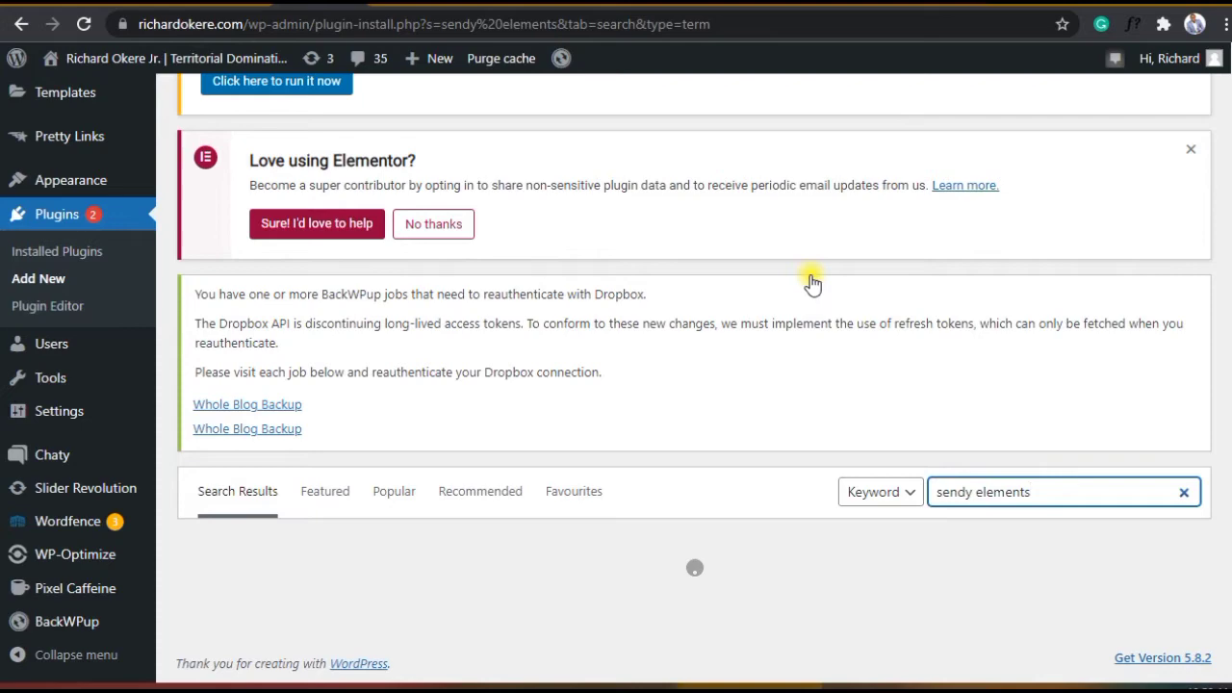
# - Activate the Sendy Elements plugin and locate its entry among the installed plugins
pyautogui.scroll(-3, 812, 281)
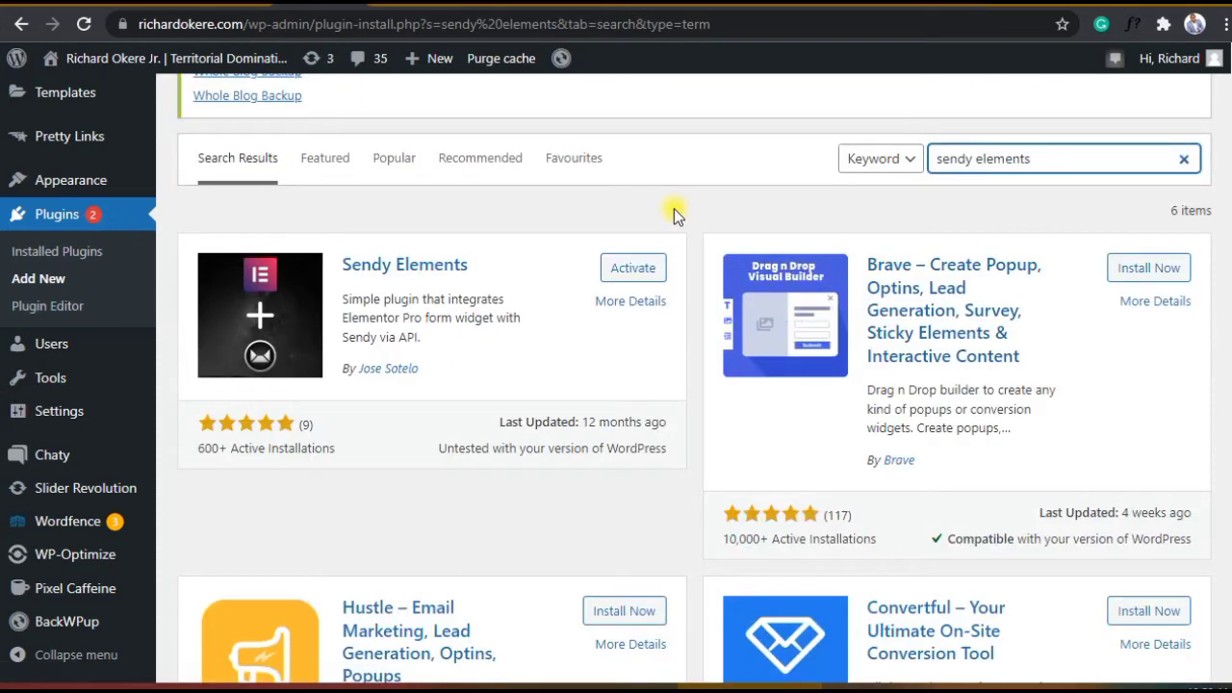
pyautogui.click(638, 272)
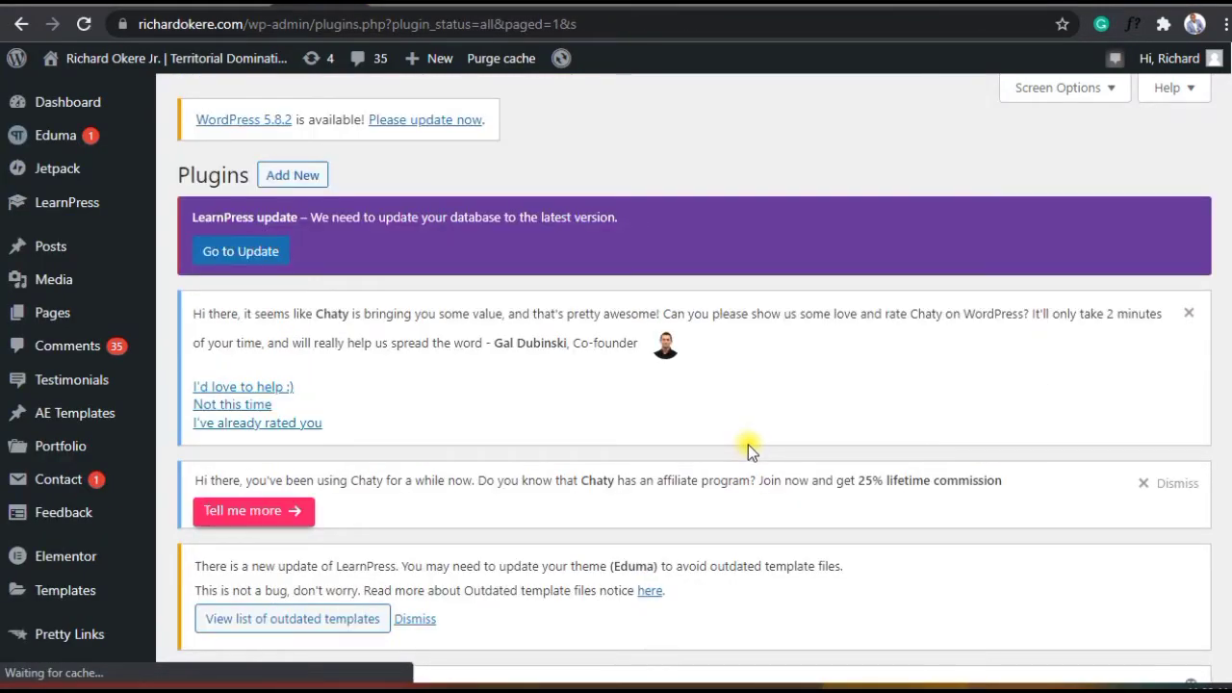
pyautogui.scroll(-3, 748, 445)
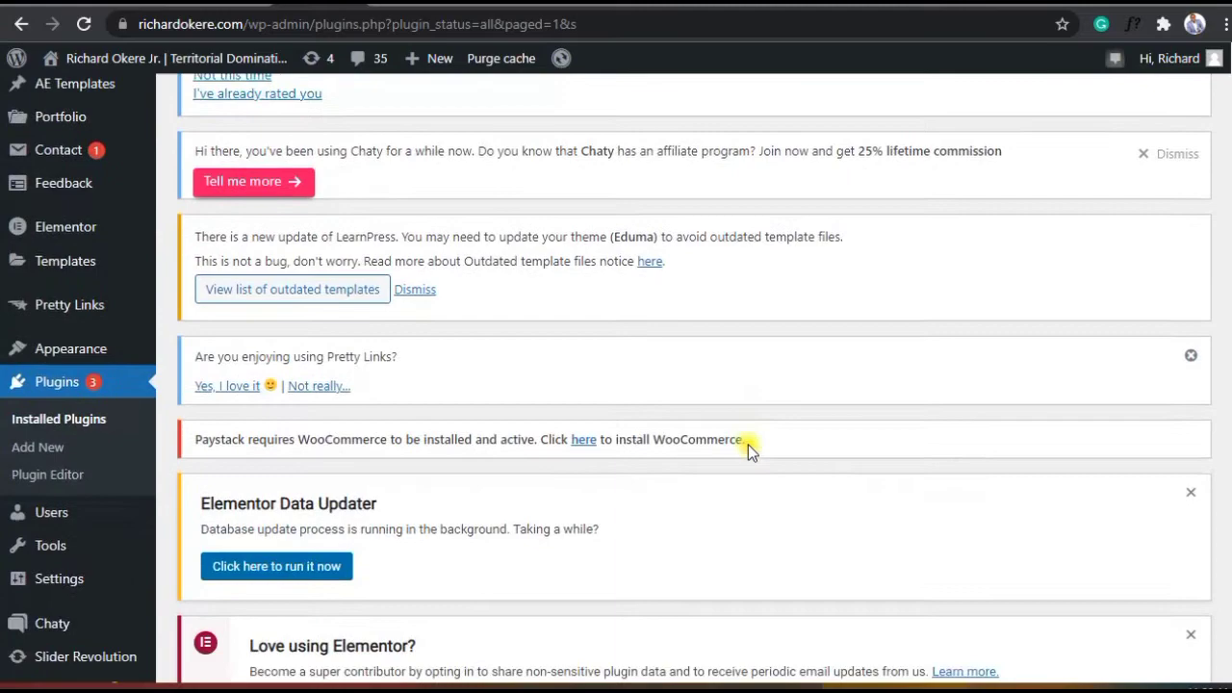
pyautogui.scroll(-10, 748, 445)
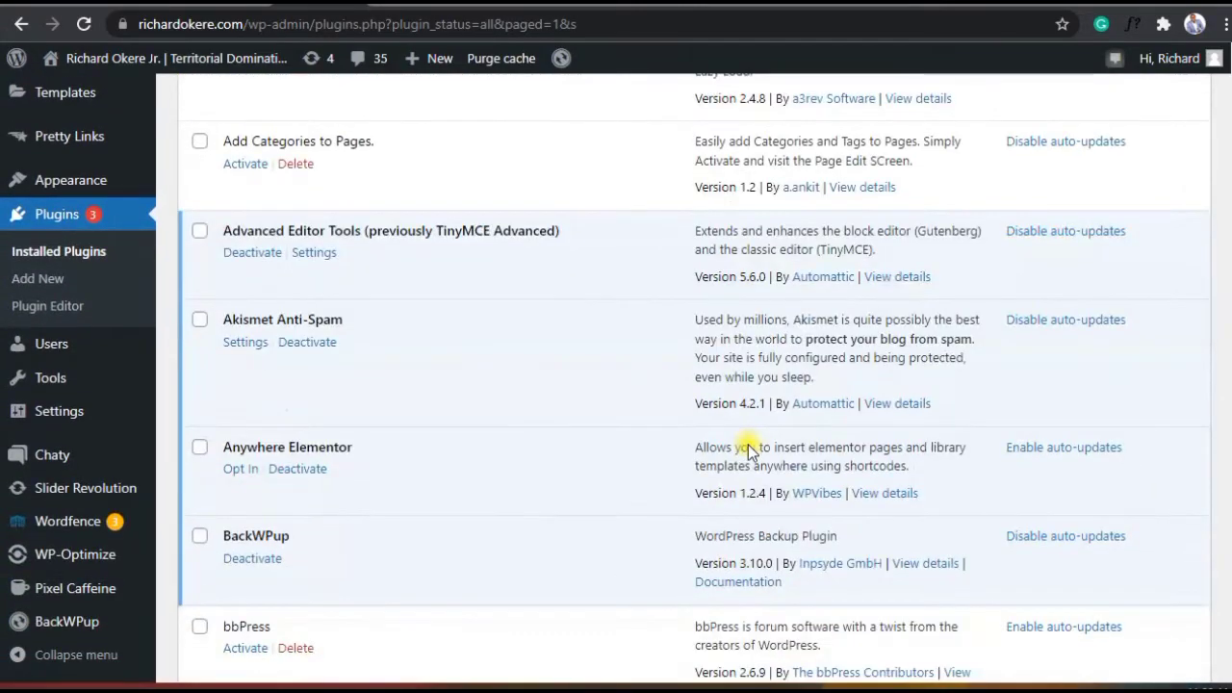
pyautogui.scroll(-7, 747, 445)
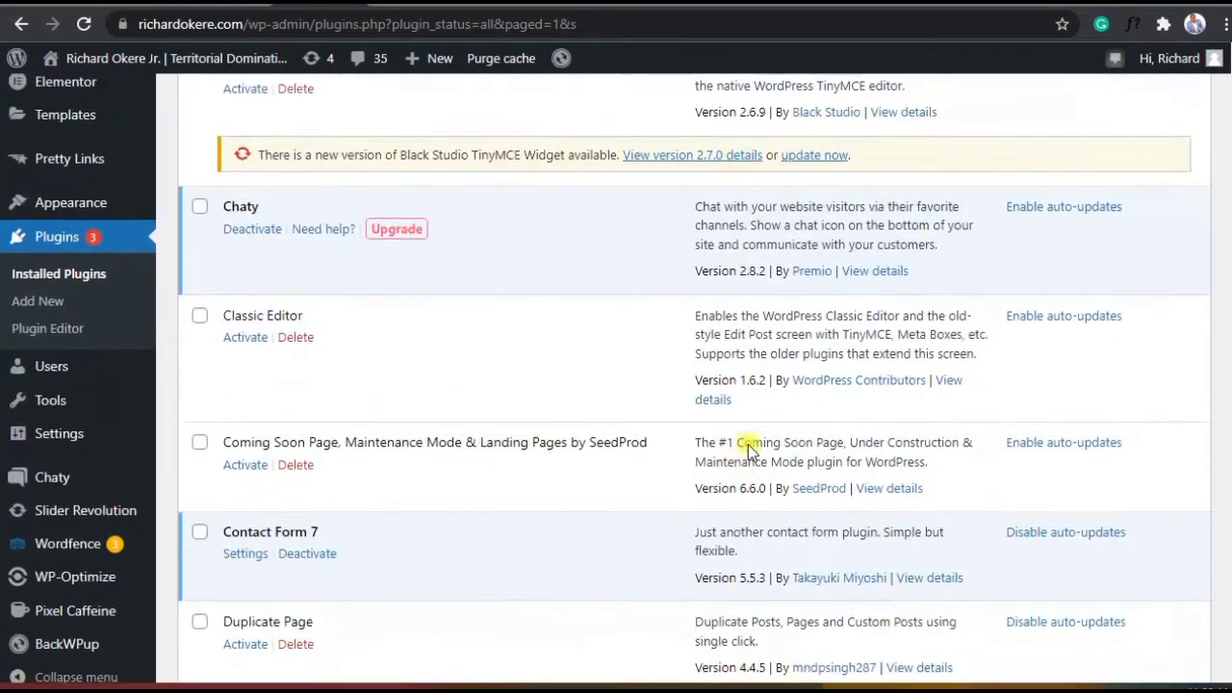
pyautogui.scroll(-6, 748, 445)
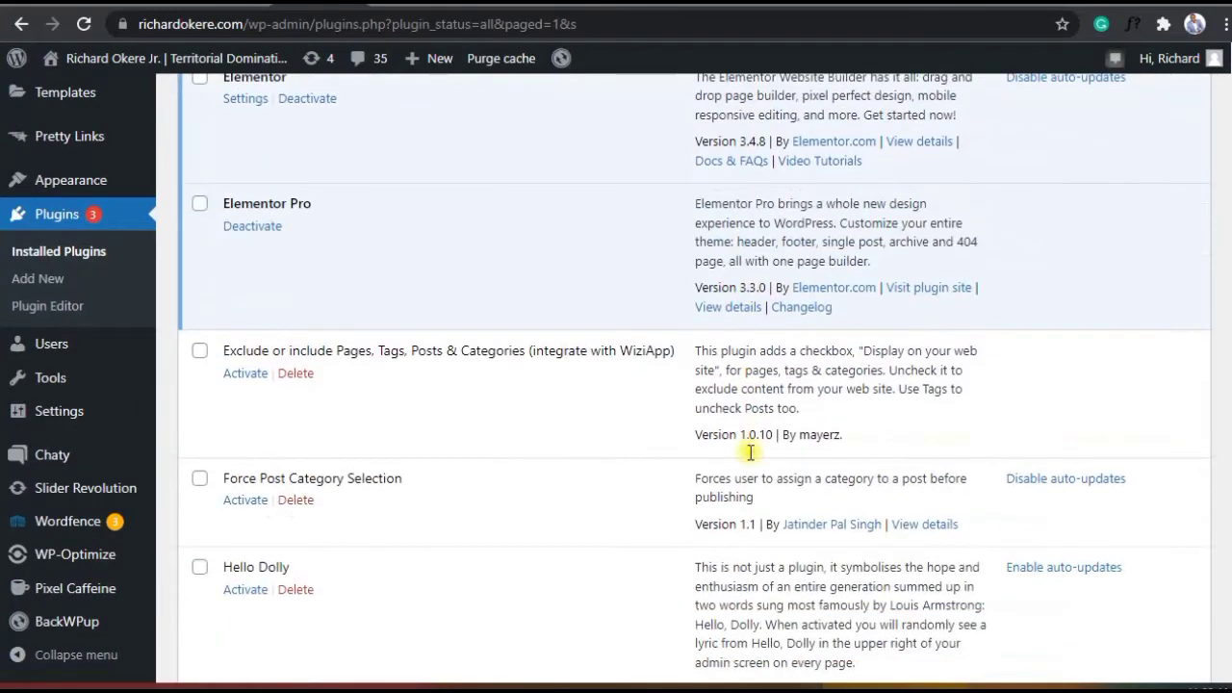
pyautogui.scroll(-6, 750, 451)
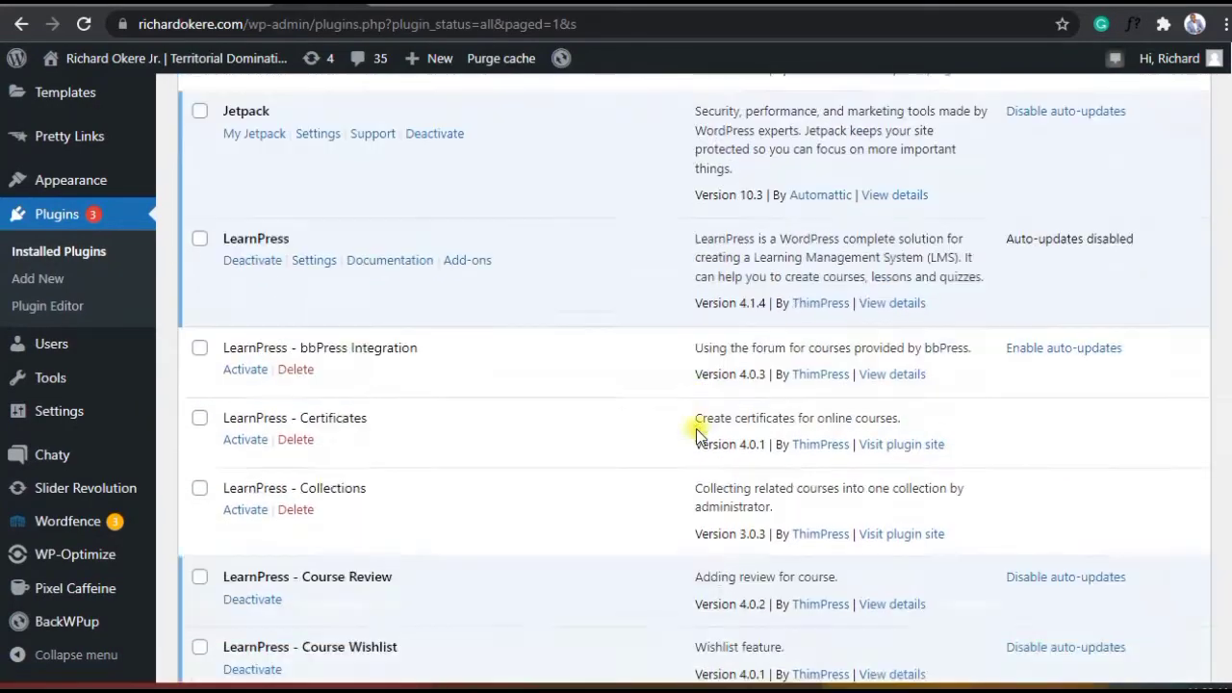
pyautogui.scroll(-10, 696, 429)
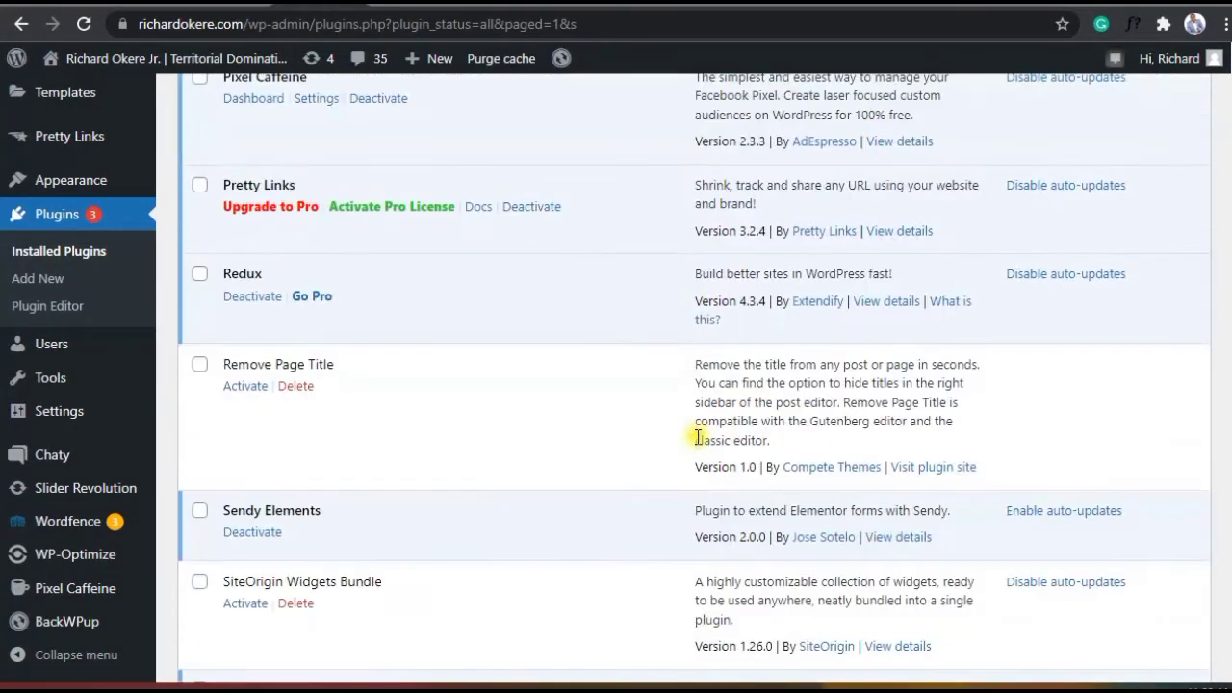
pyautogui.scroll(-2, 698, 436)
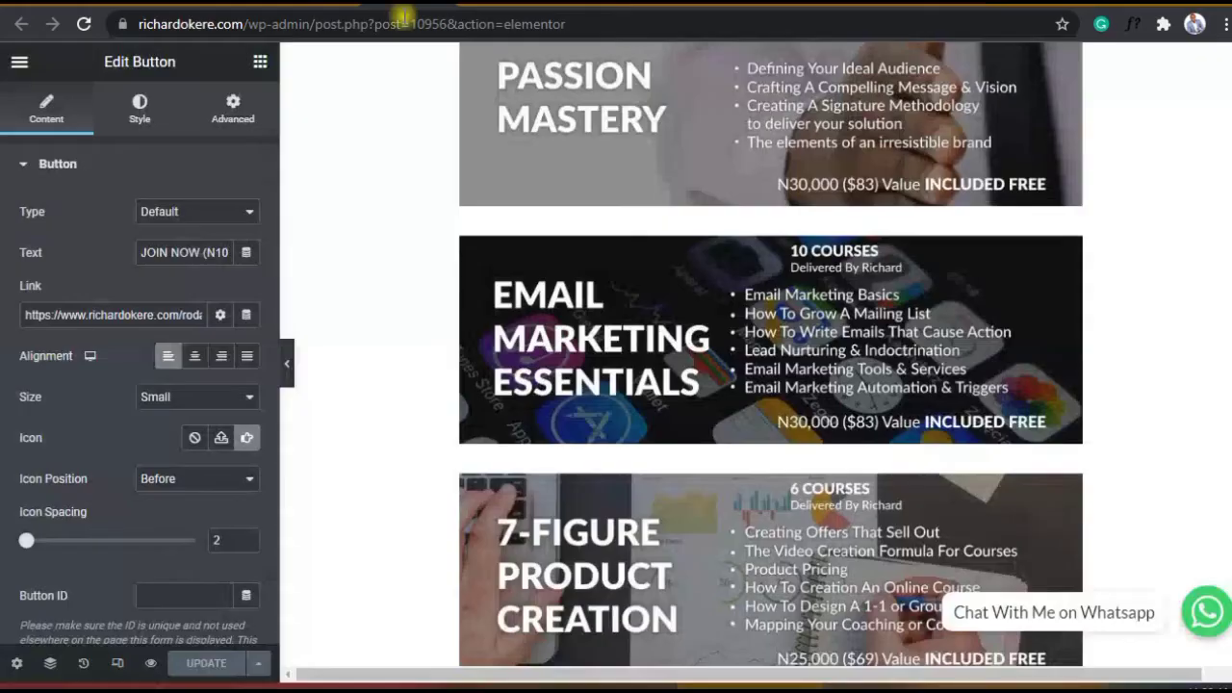
# - Switch to the Elementor editor of the RODA Elite waiting list page and reload it
pyautogui.scroll(4, 399, 113)
pyautogui.scroll(-3, 398, 116)
pyautogui.scroll(5, 398, 116)
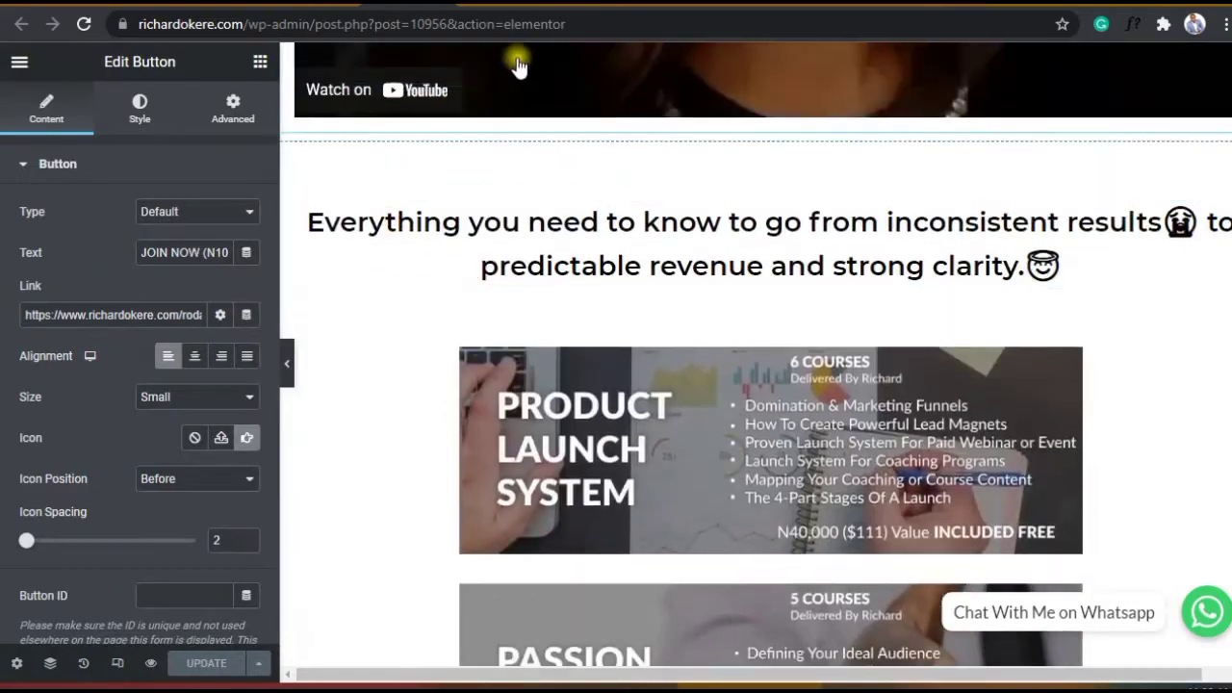
pyautogui.click(453, 3)
pyautogui.scroll(1, 609, 181)
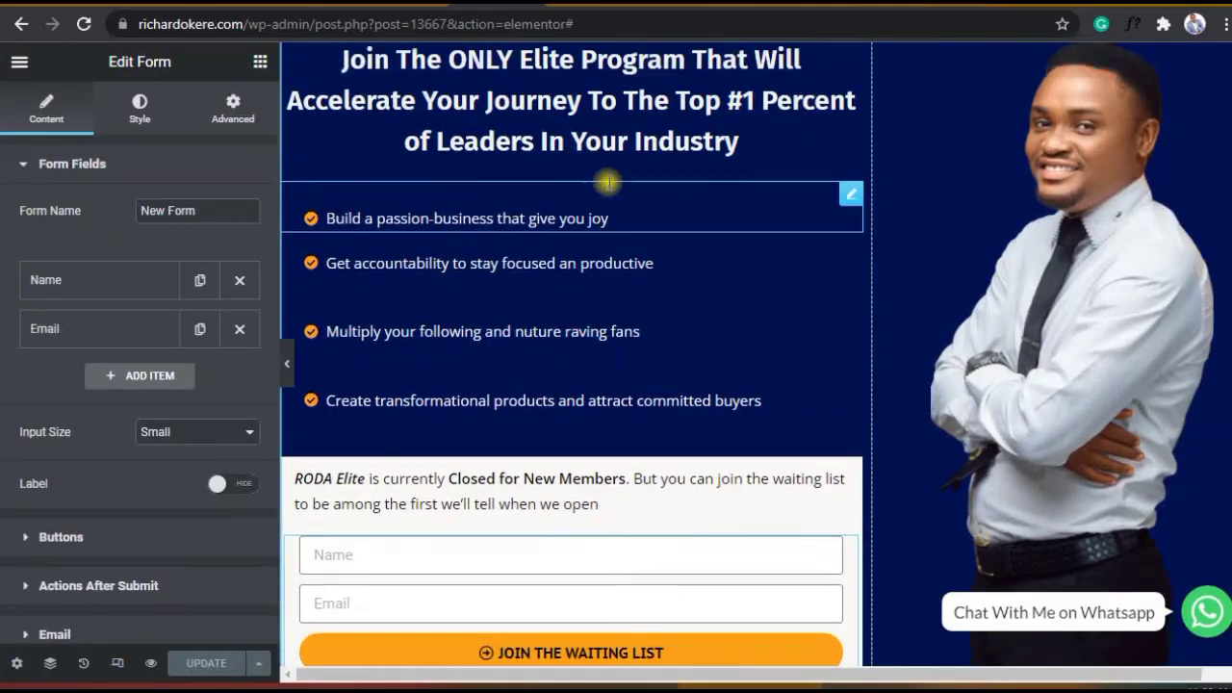
pyautogui.scroll(1, 608, 181)
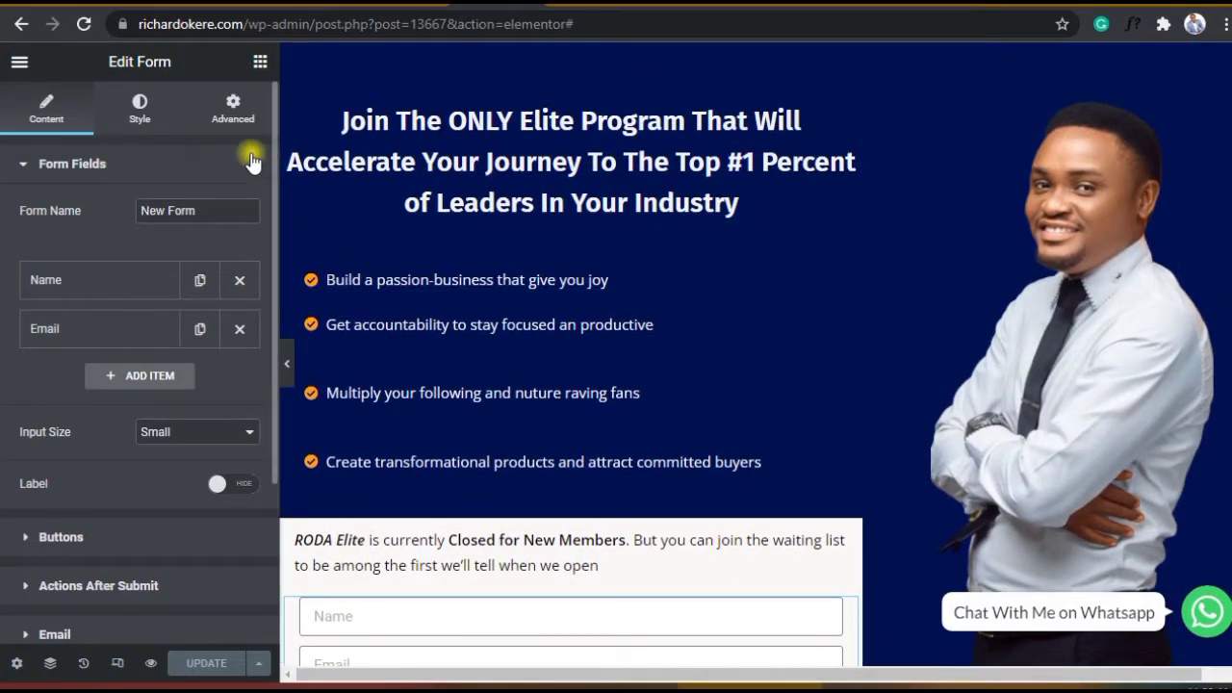
pyautogui.rightClick(251, 160)
pyautogui.click(307, 206)
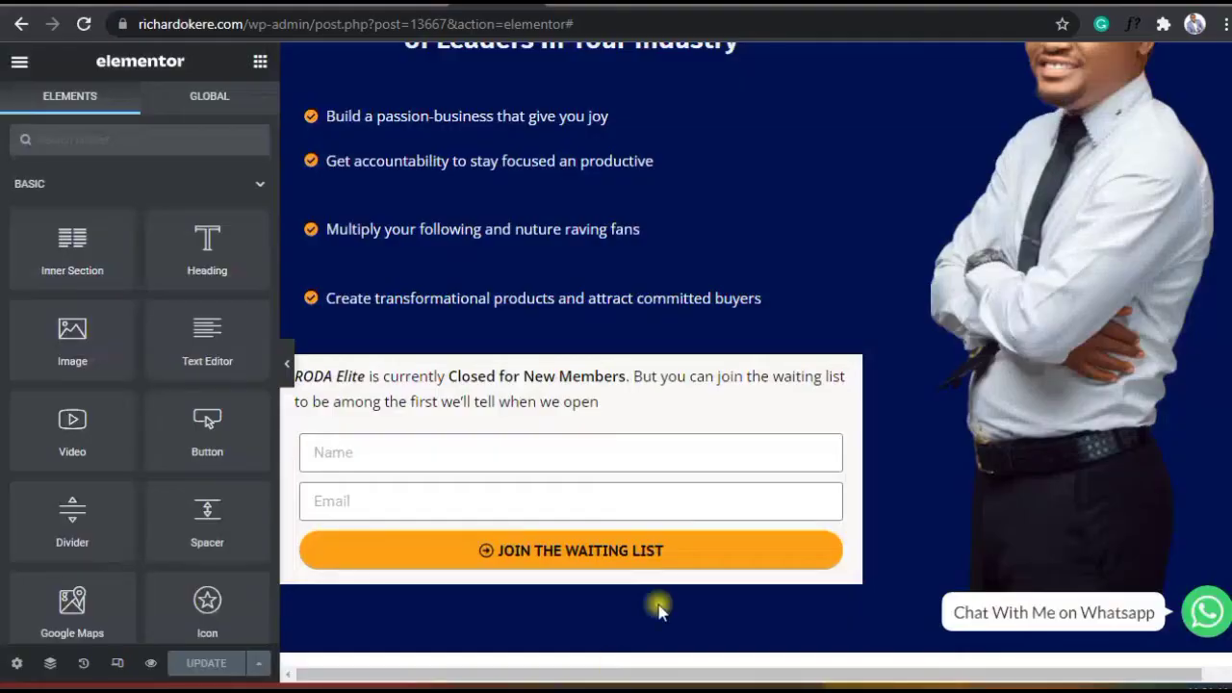
# - Add Sendy to the actions performed after the waiting list form is submitted
pyautogui.scroll(-3, 677, 289)
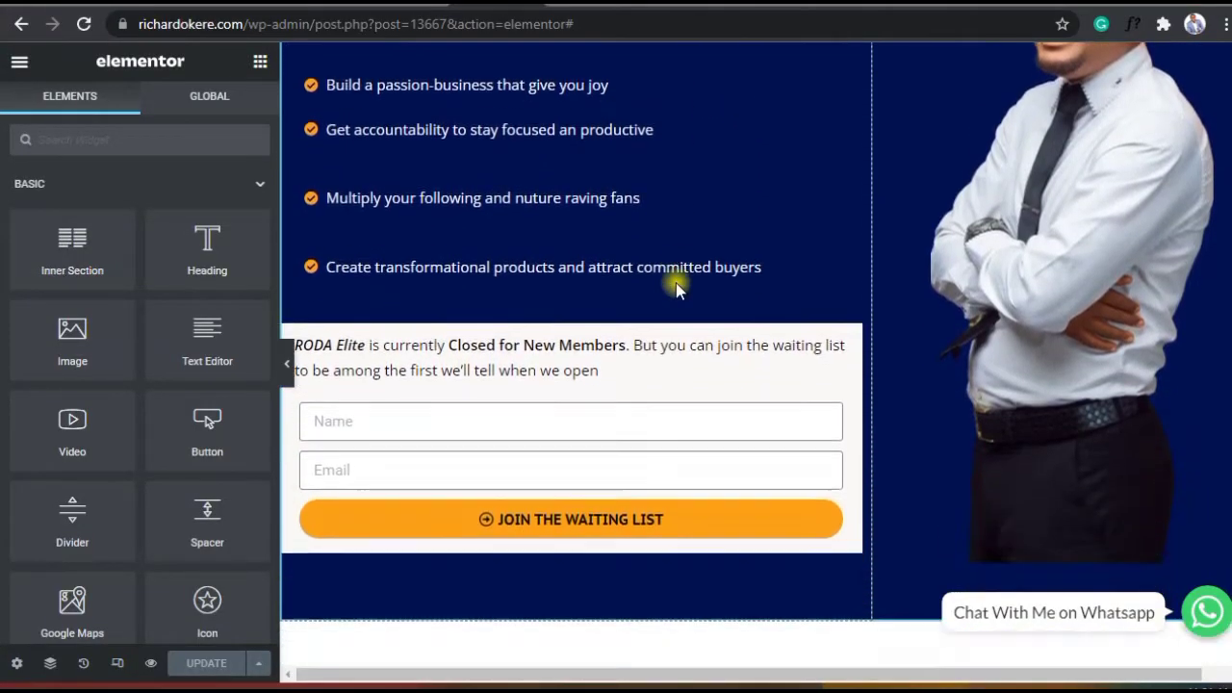
pyautogui.click(550, 467)
pyautogui.click(558, 416)
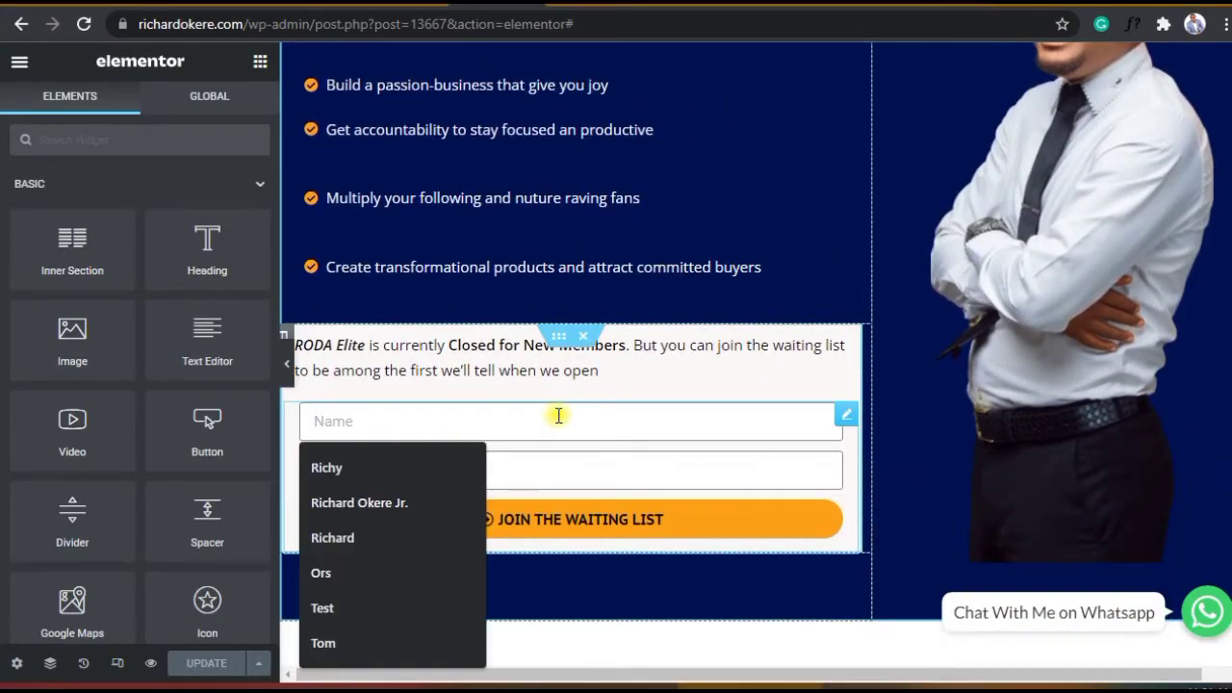
pyautogui.scroll(-1, 108, 404)
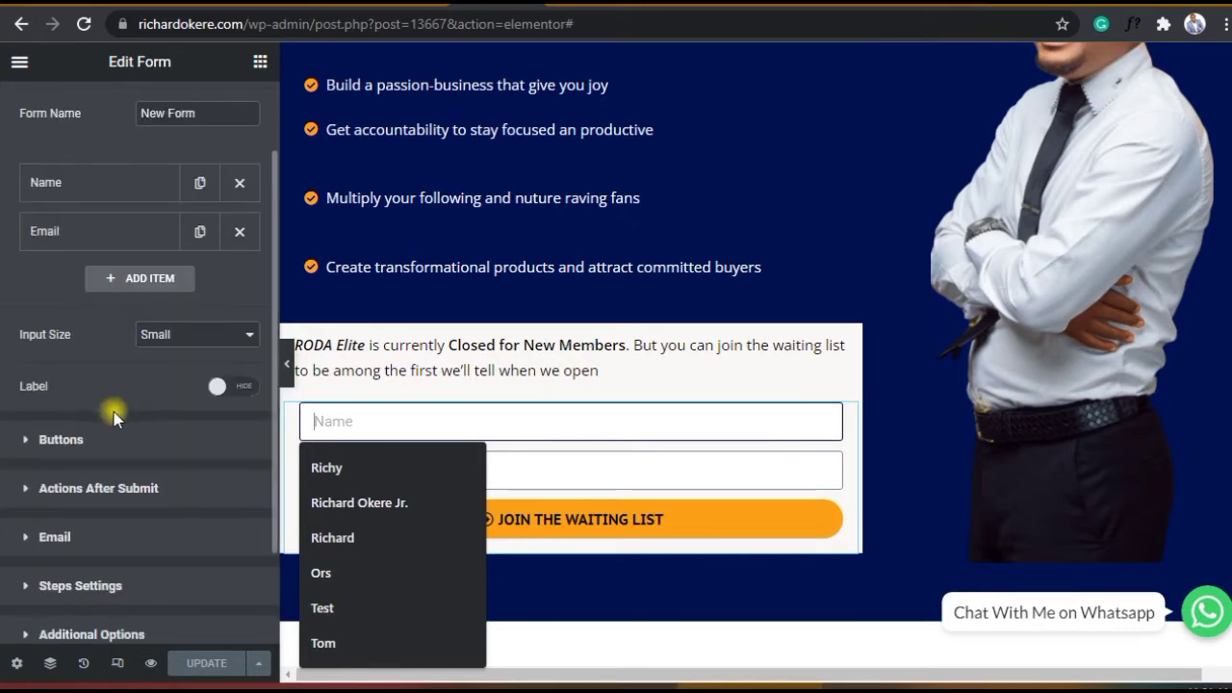
pyautogui.scroll(-1, 113, 415)
pyautogui.click(137, 361)
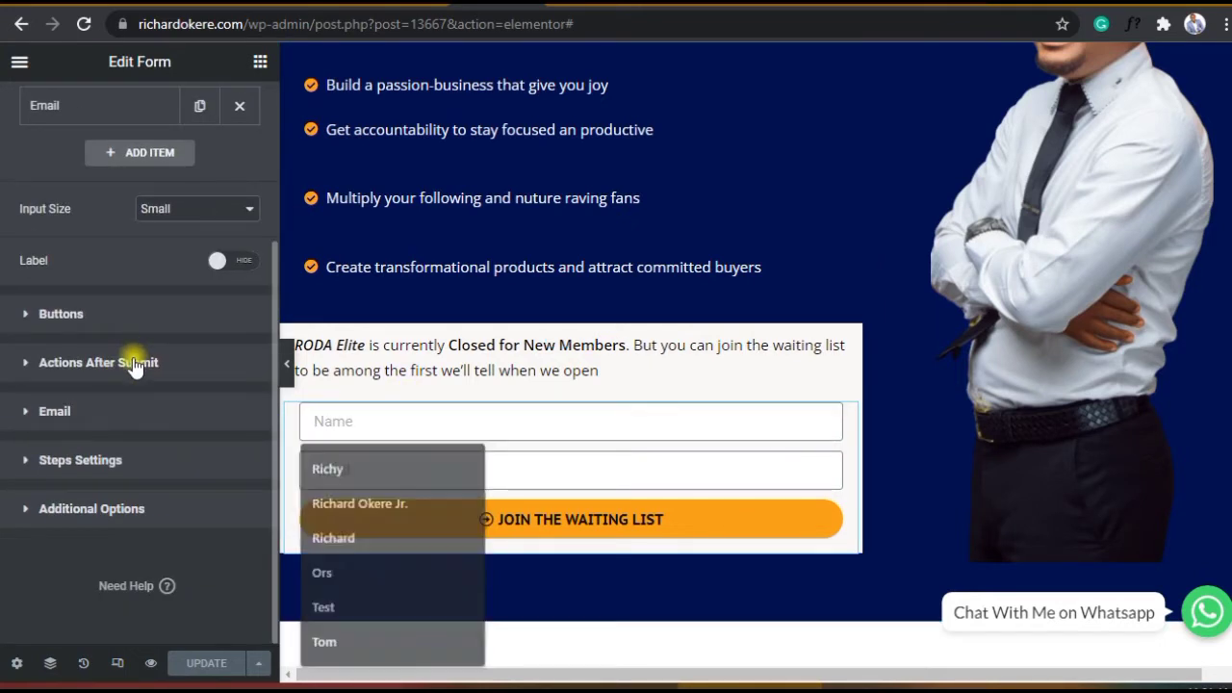
pyautogui.click(211, 335)
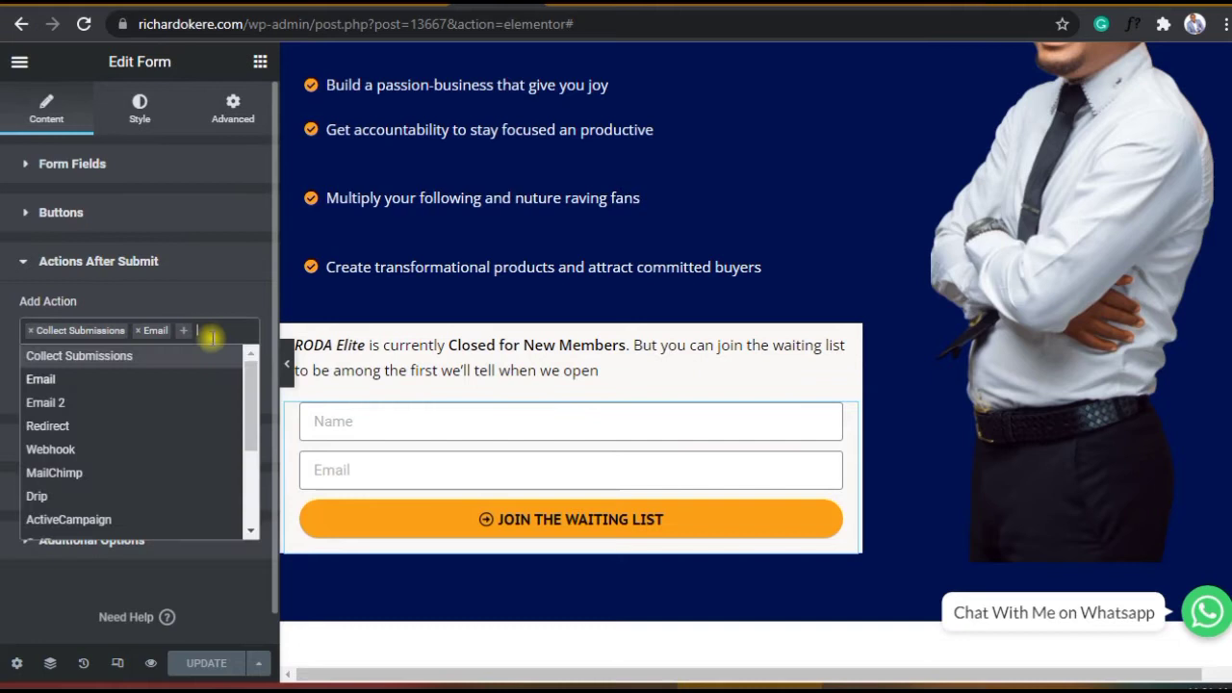
pyautogui.moveTo(246, 380); pyautogui.dragTo(248, 477)
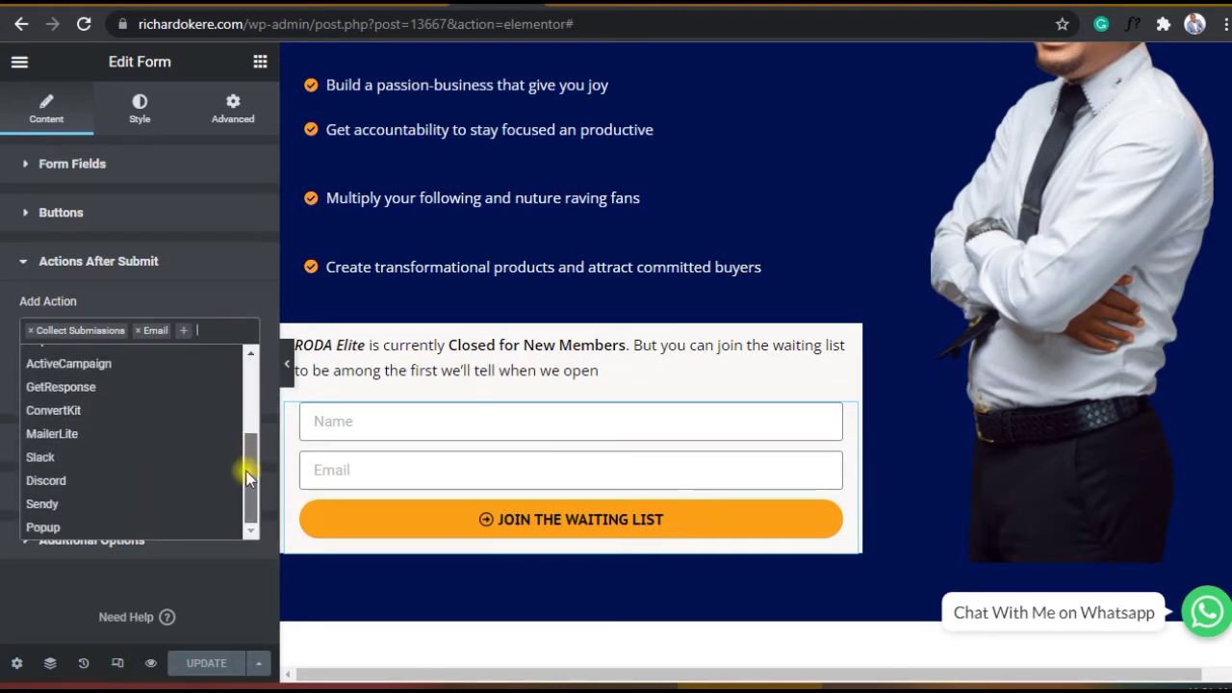
pyautogui.click(43, 504)
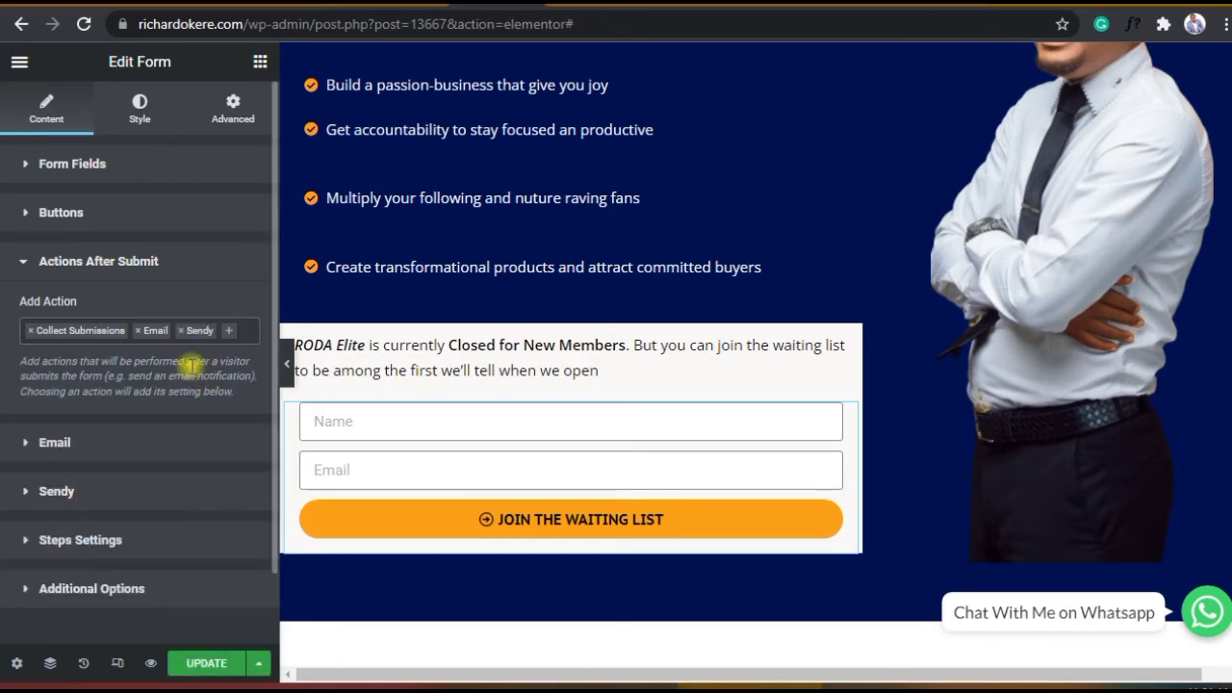
pyautogui.click(77, 495)
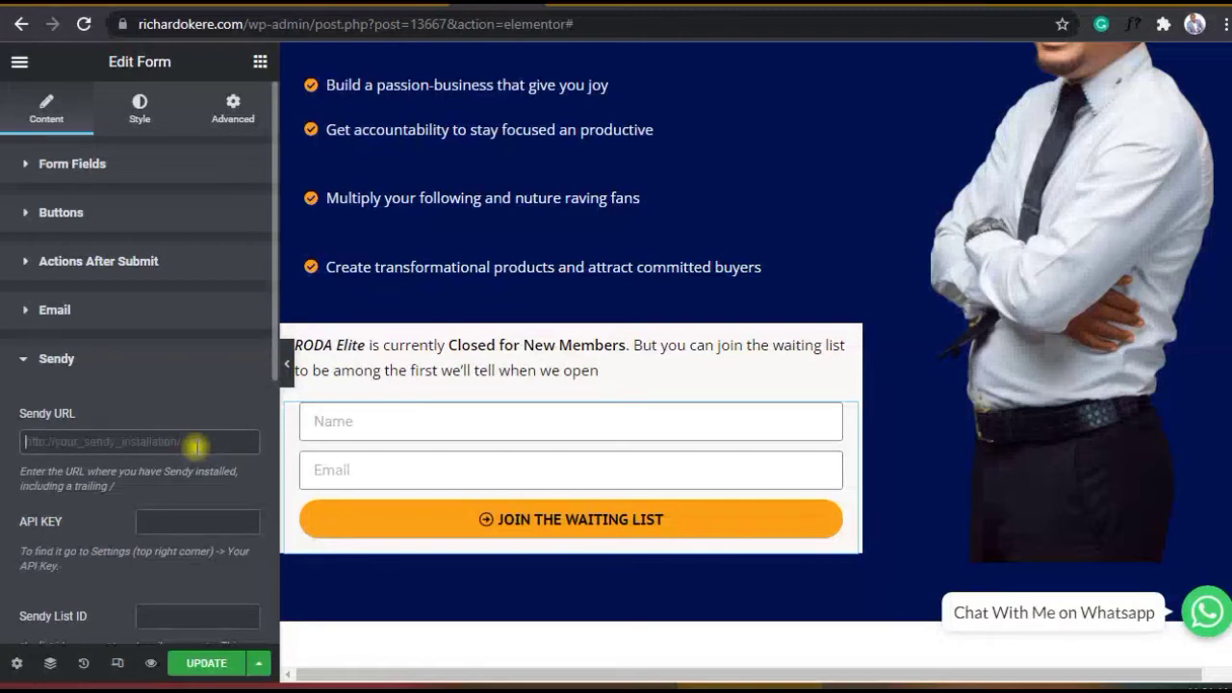
pyautogui.write('http://mail.prolaunchsynergy.com')
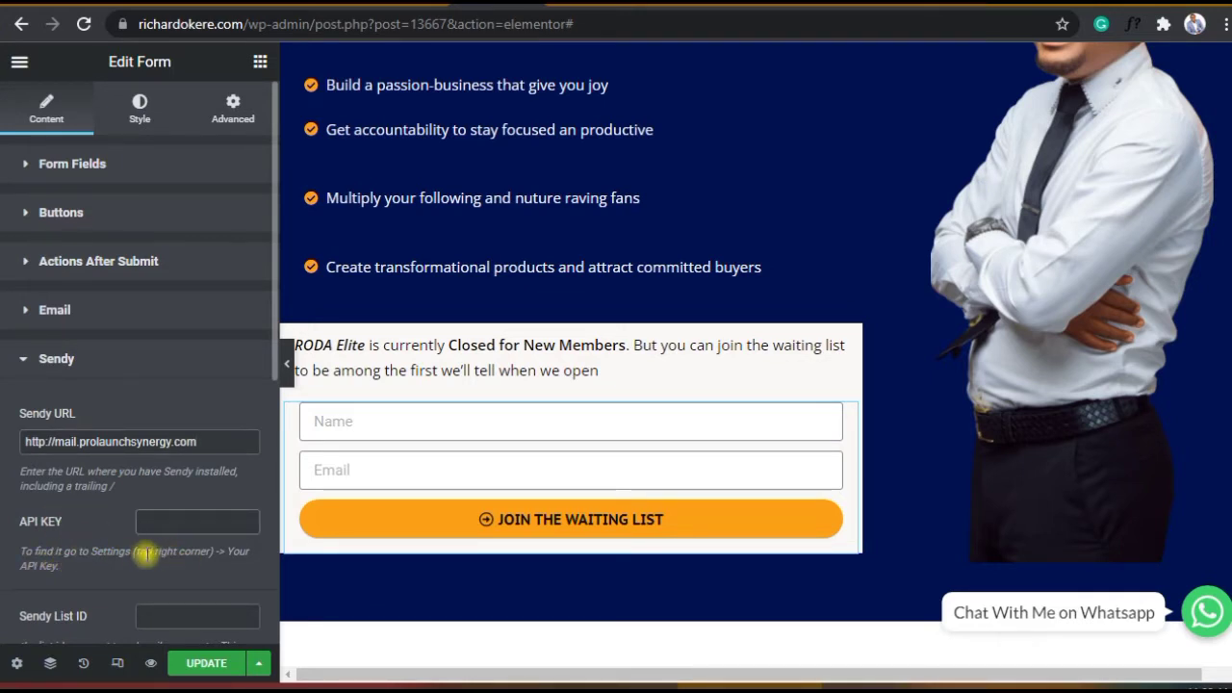
# - Switch to the Sendy installation, open the account settings and select the license key
pyautogui.click(578, 686)
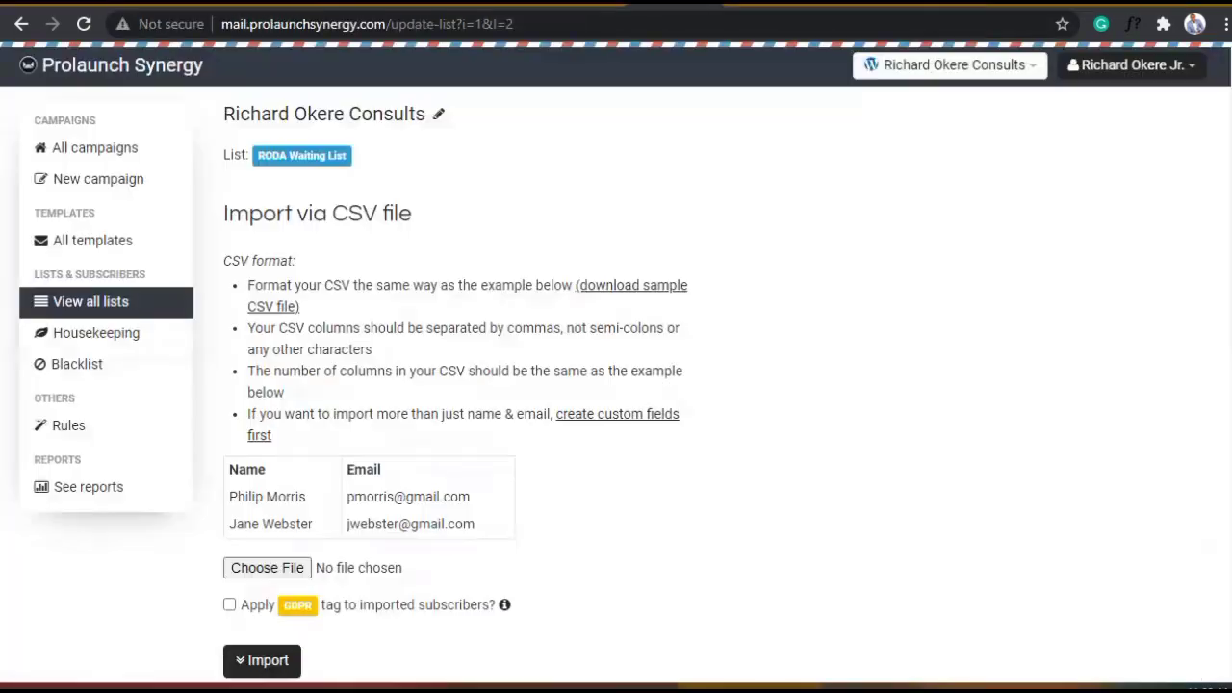
pyautogui.scroll(-3, 919, 227)
pyautogui.scroll(2, 918, 227)
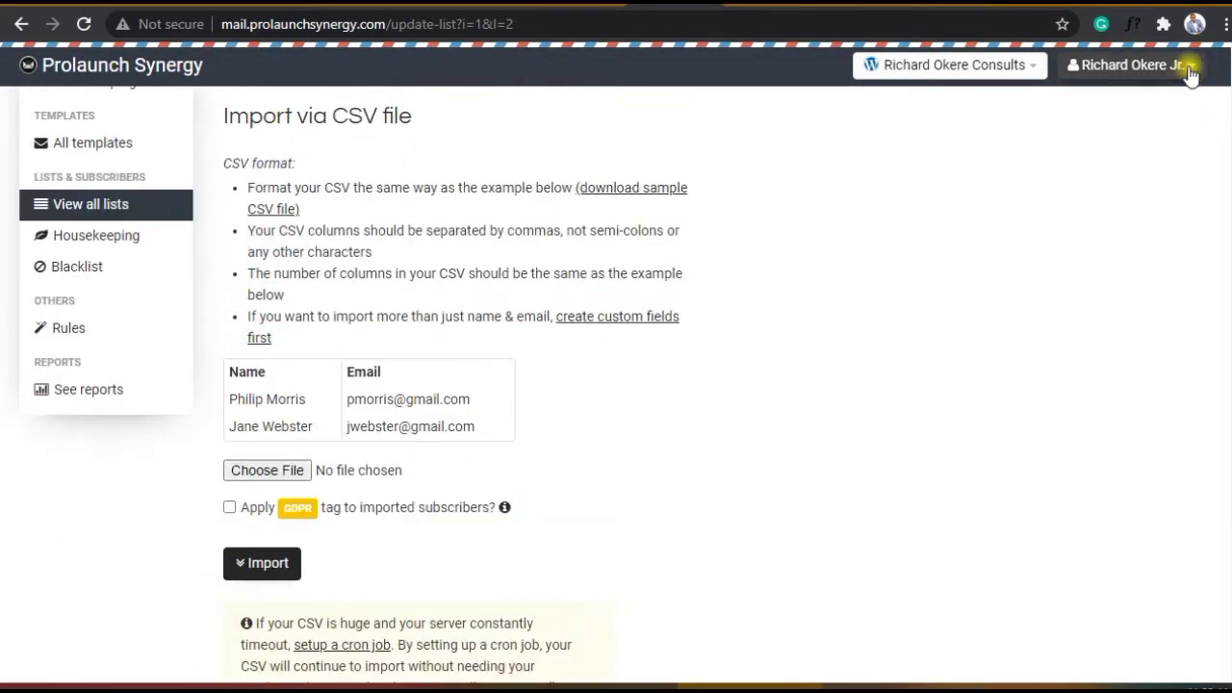
pyautogui.click(1192, 69)
pyautogui.click(1105, 110)
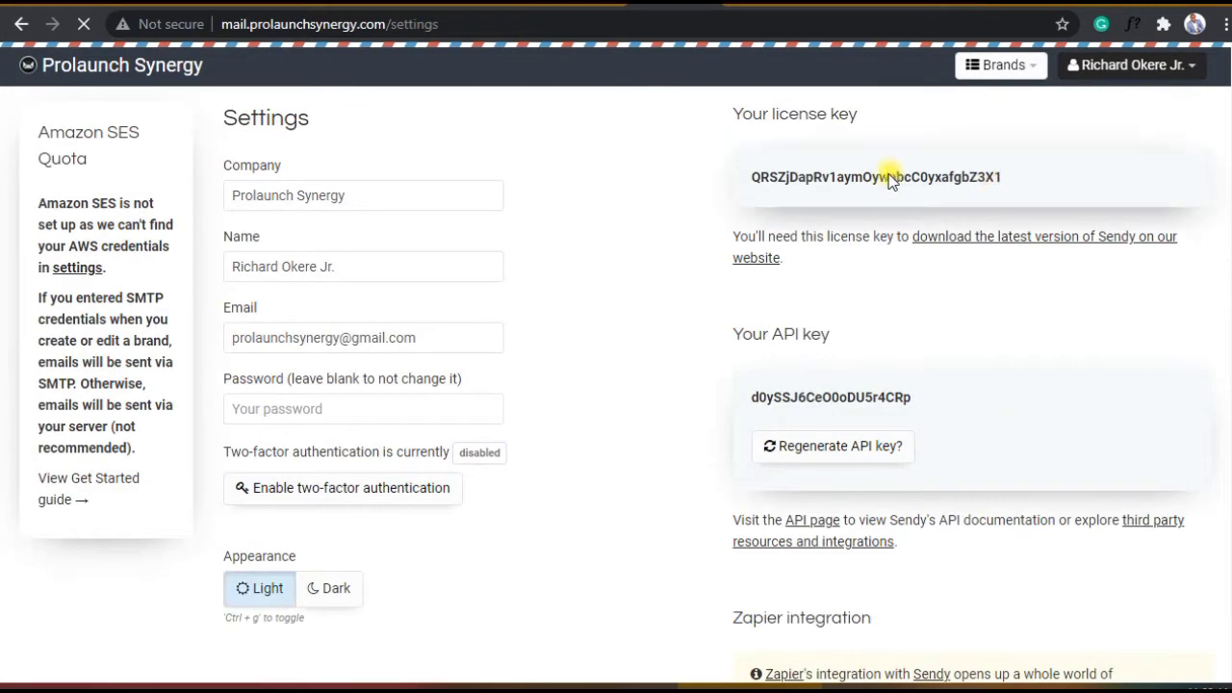
pyautogui.doubleClick(895, 177)
# - View the campaigns page of the Prolaunch Synergy brand and of the other brand, and return to the account settings
pyautogui.click(1001, 65)
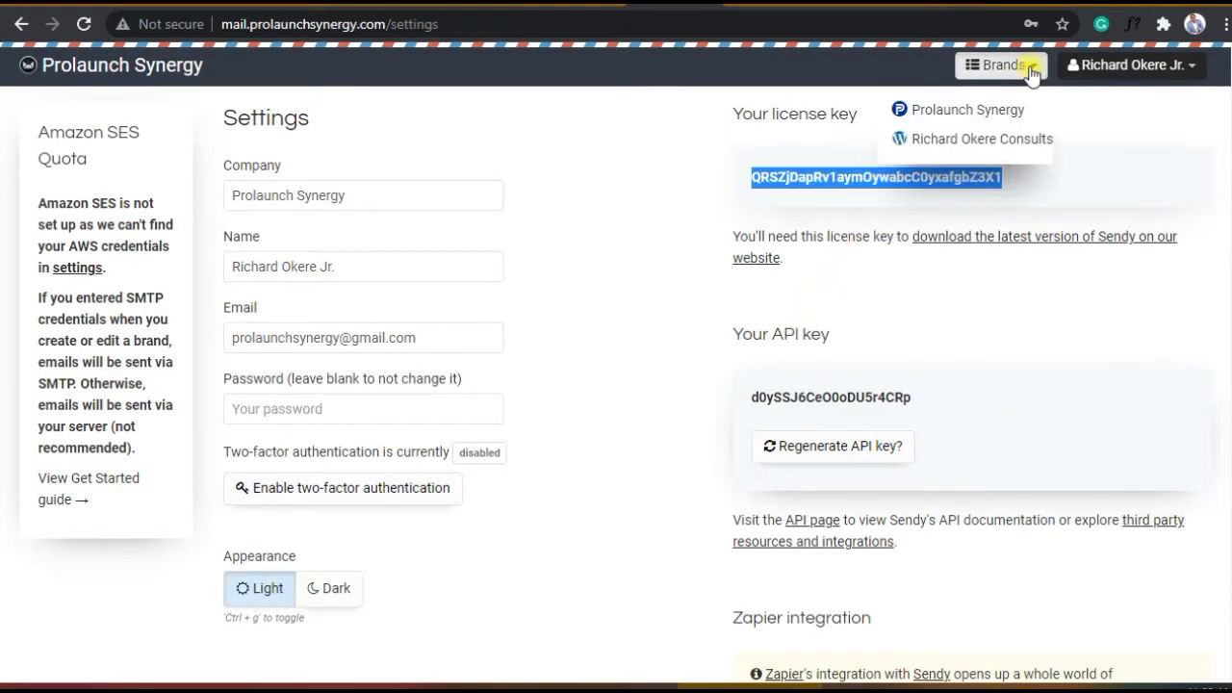
pyautogui.click(974, 112)
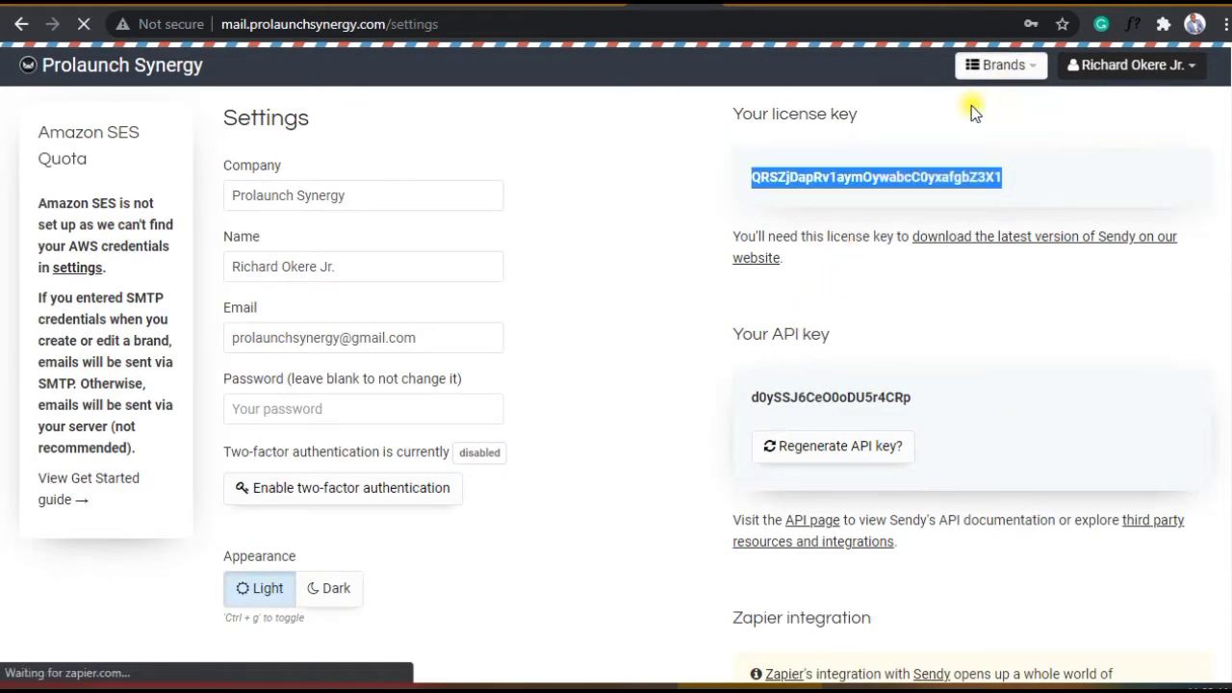
pyautogui.click(1034, 68)
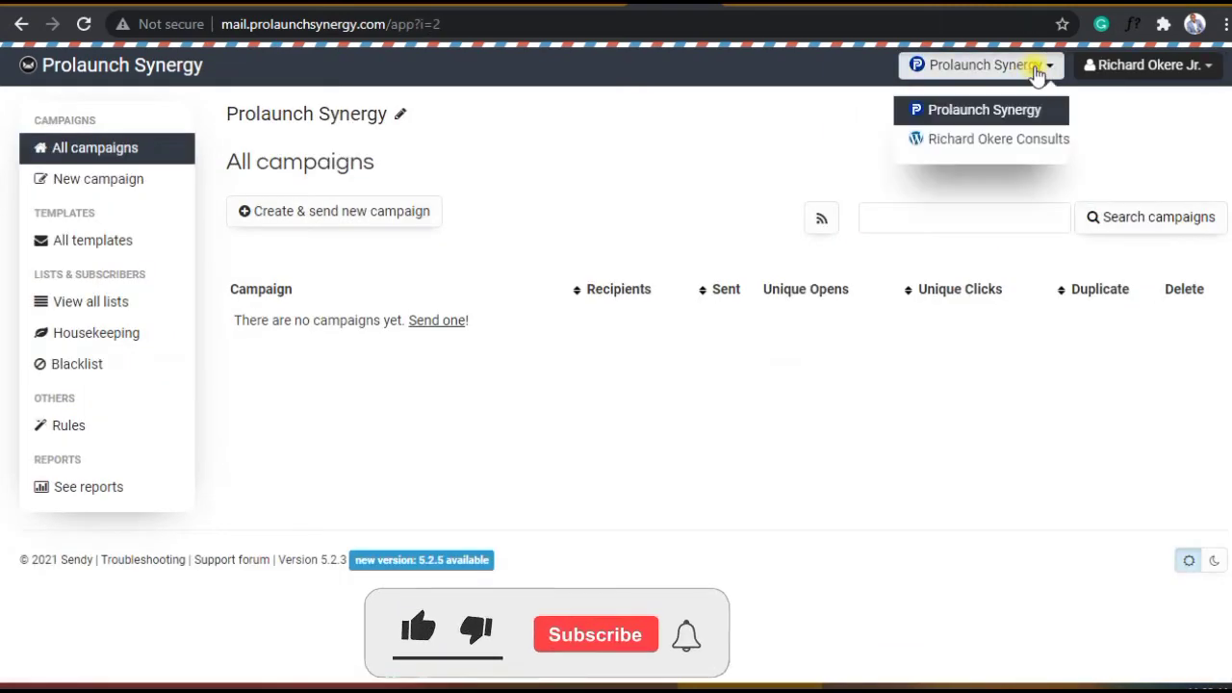
pyautogui.click(992, 139)
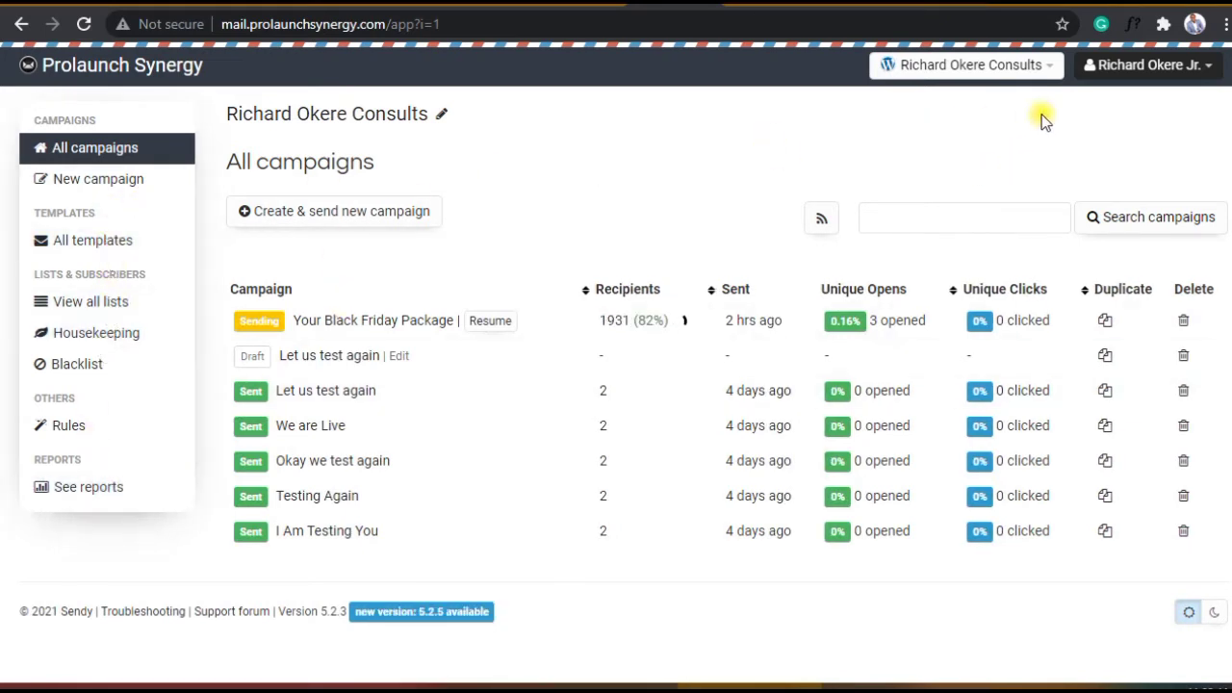
pyautogui.click(1207, 74)
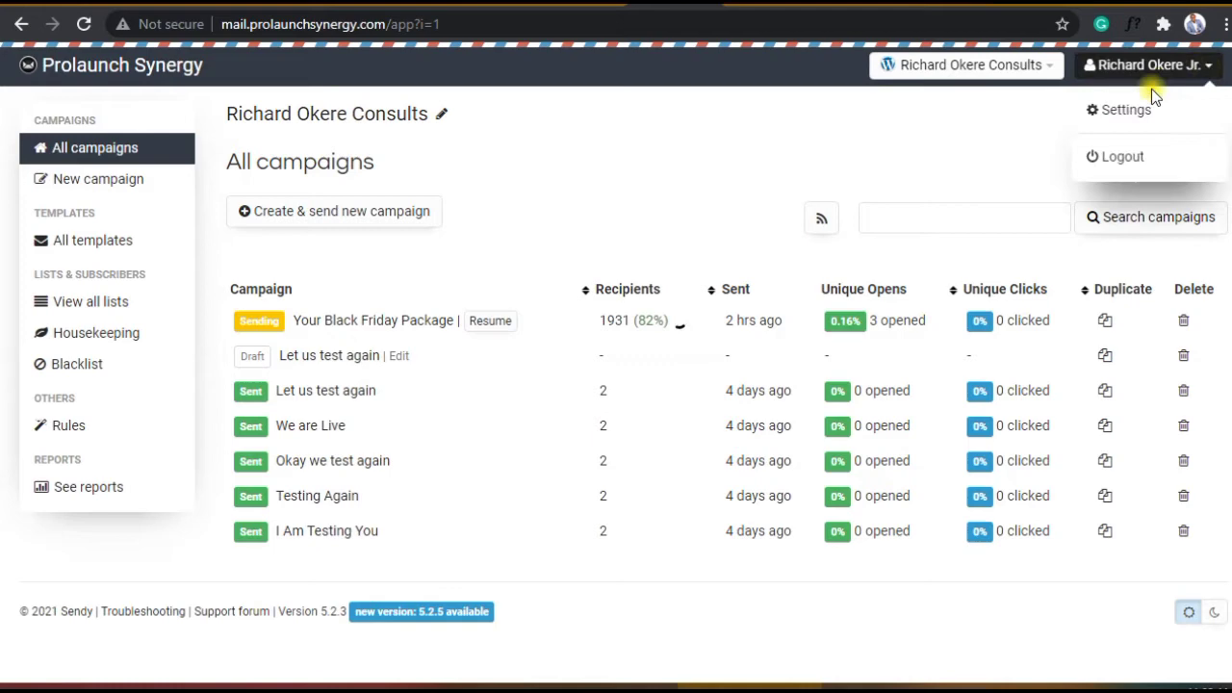
pyautogui.click(1116, 109)
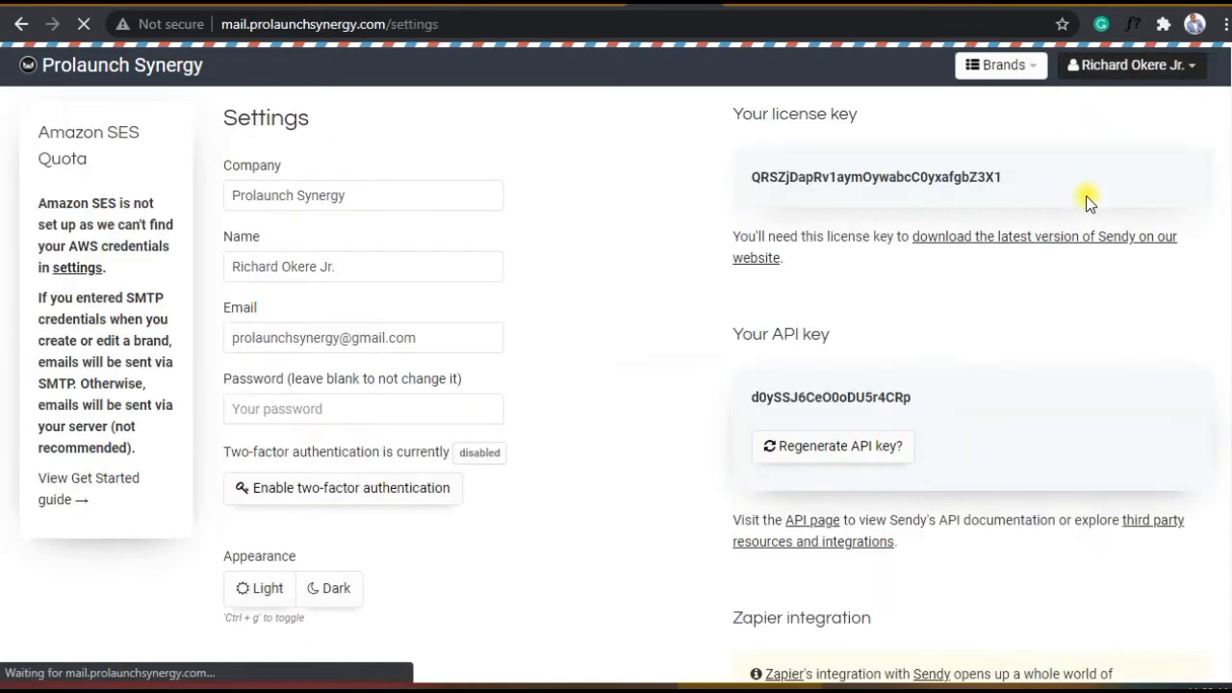
# - Copy the API key from the Sendy account settings and paste it into the form's Sendy API key field
pyautogui.doubleClick(823, 397)
pyautogui.rightClick(823, 397)
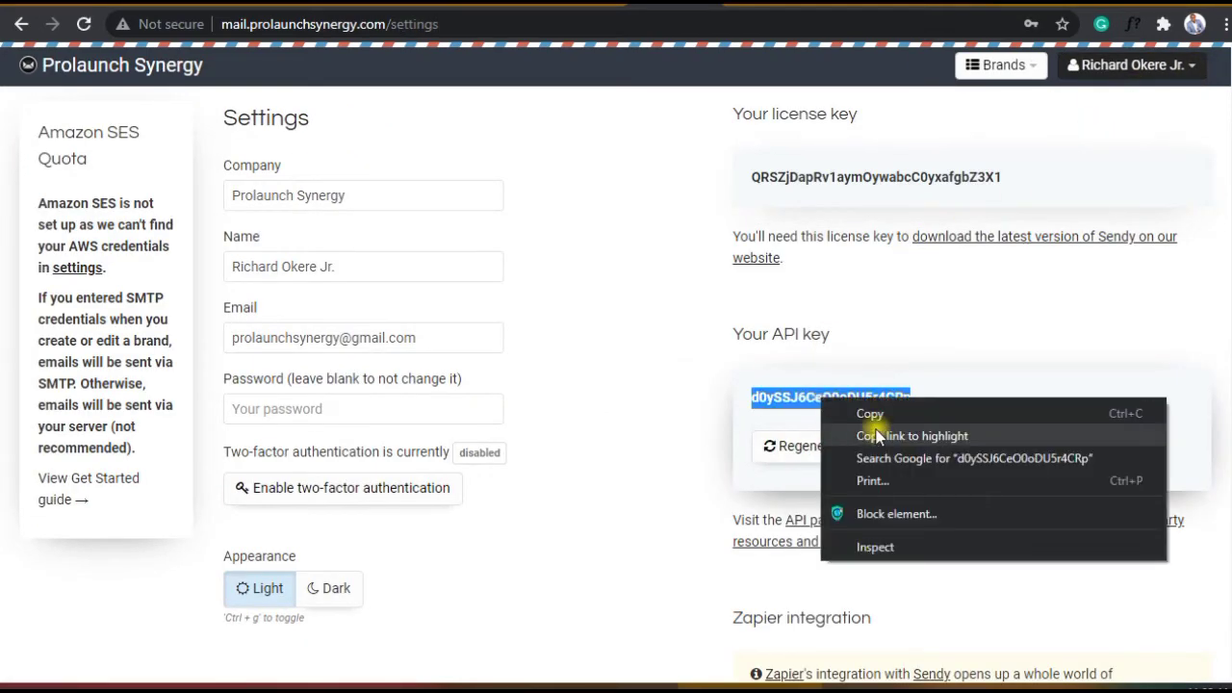
pyautogui.click(871, 412)
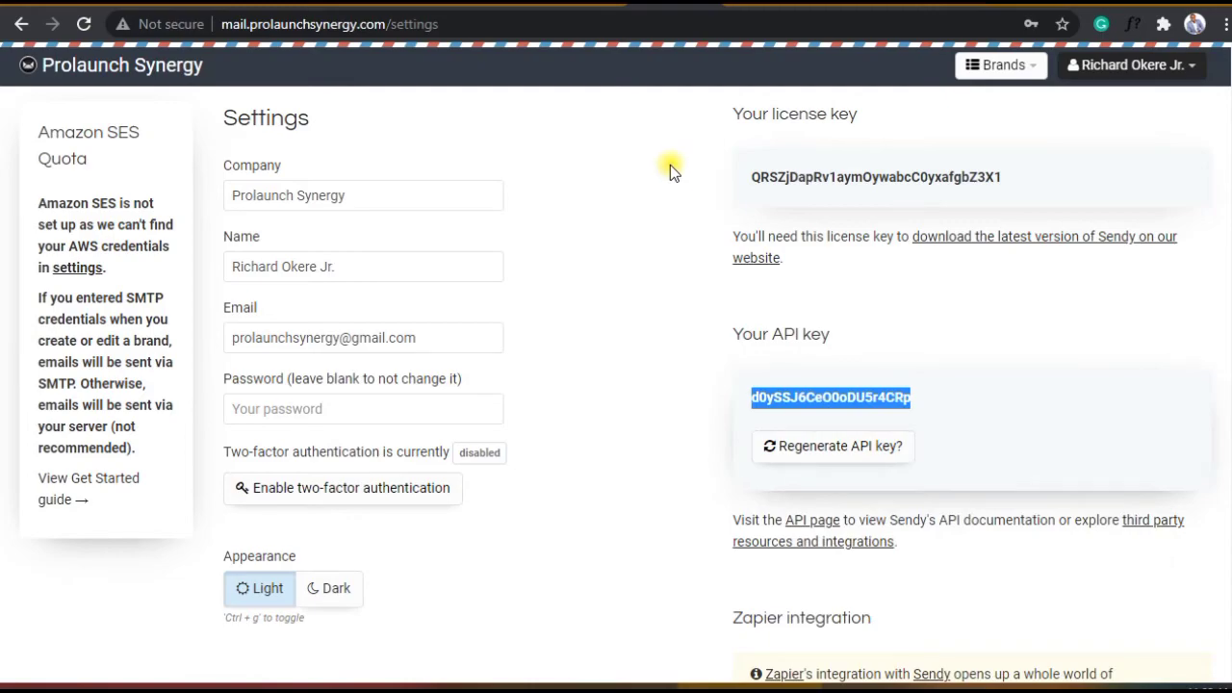
pyautogui.click(577, 3)
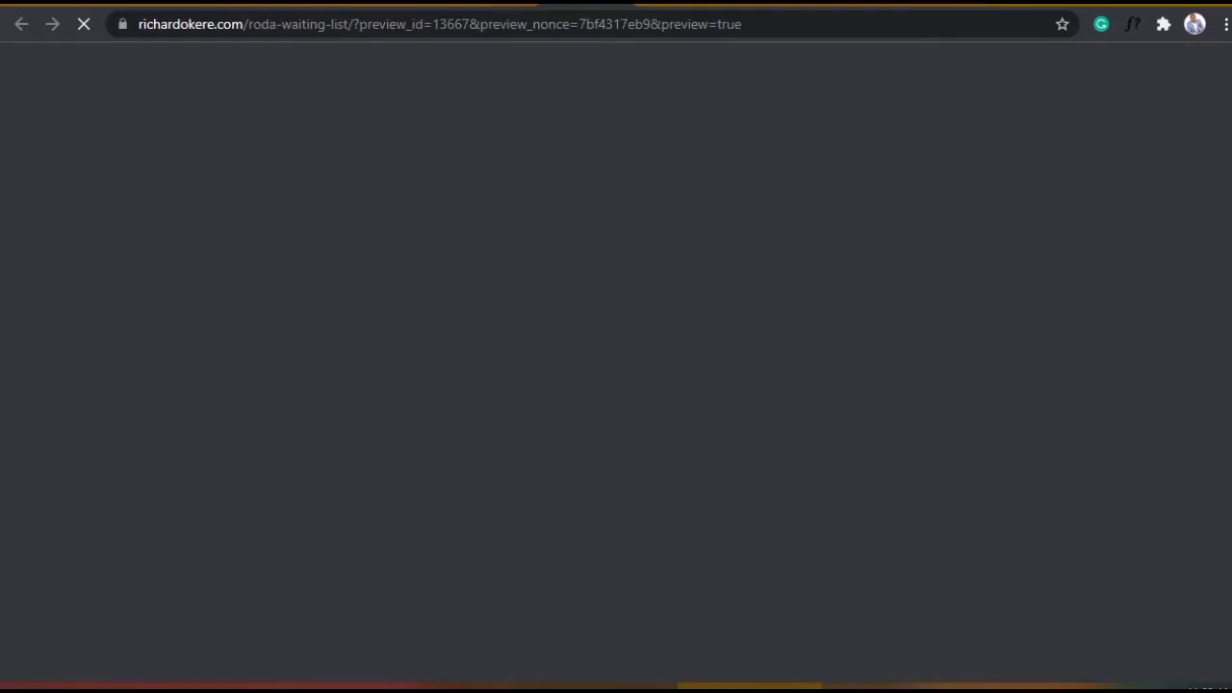
pyautogui.hotkey('ctrl', 'Tab')
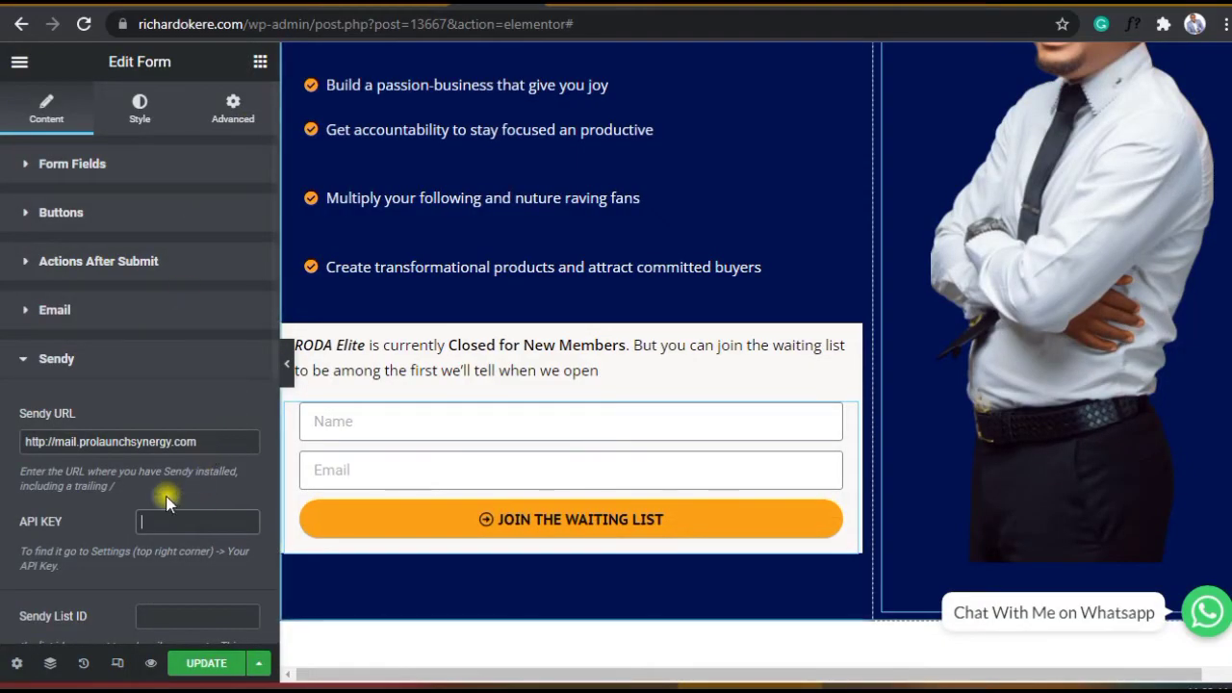
pyautogui.hotkey('ctrl', 'v')
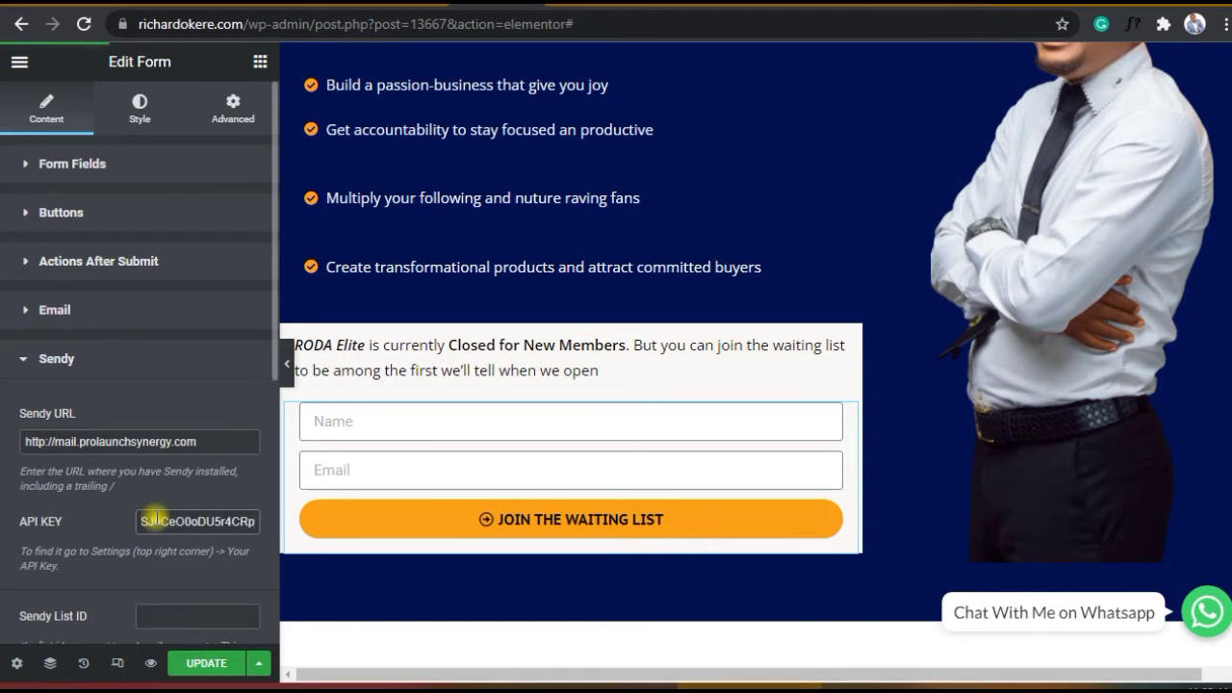
# - Return to Sendy from the form's Sendy List ID setting and open the consulting brand's subscriber lists
pyautogui.scroll(-4, 151, 490)
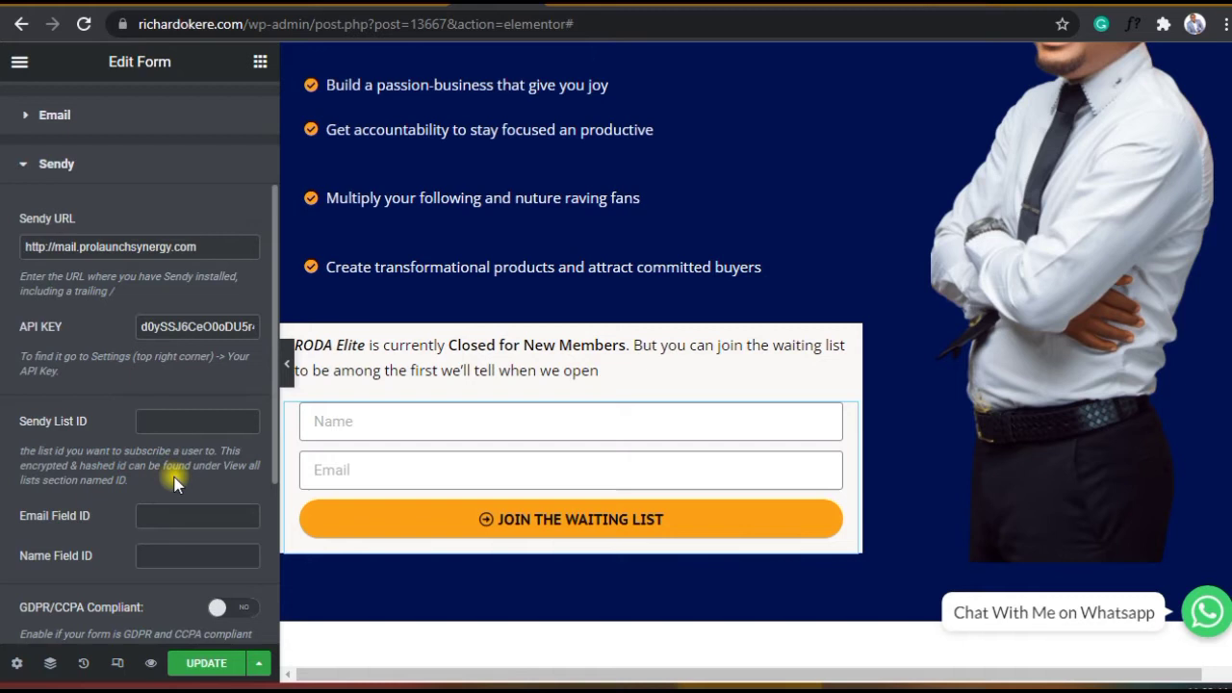
pyautogui.click(171, 423)
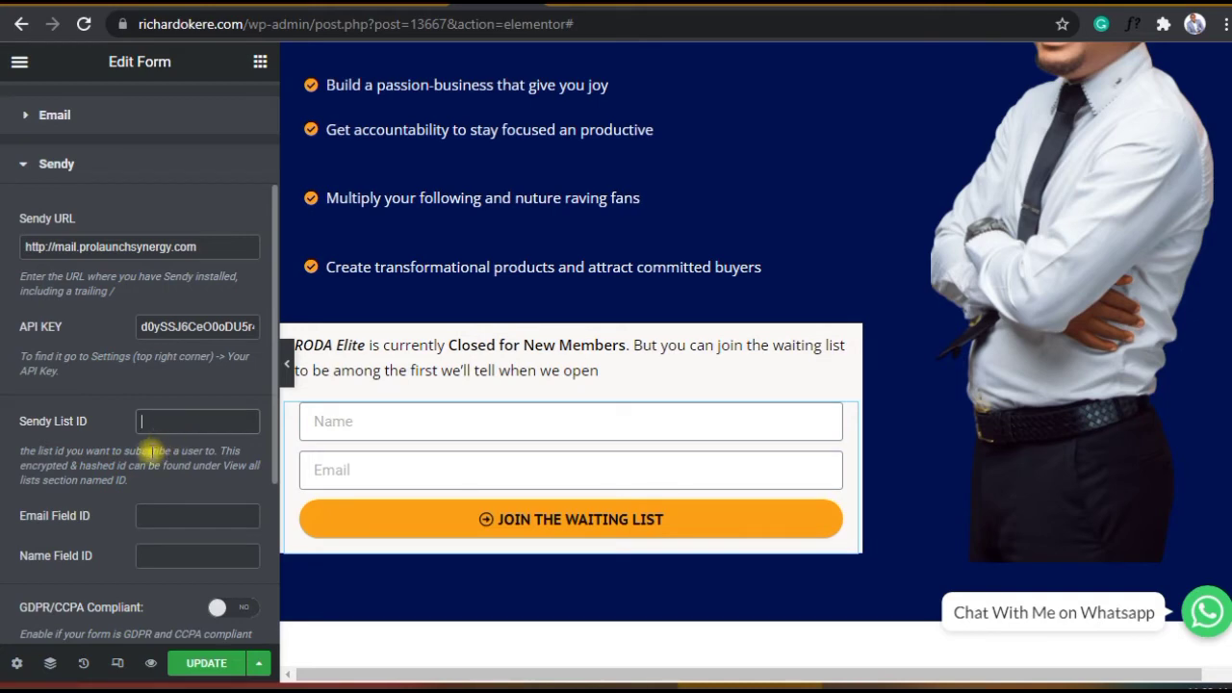
pyautogui.hotkey('ctrl', 'Tab')
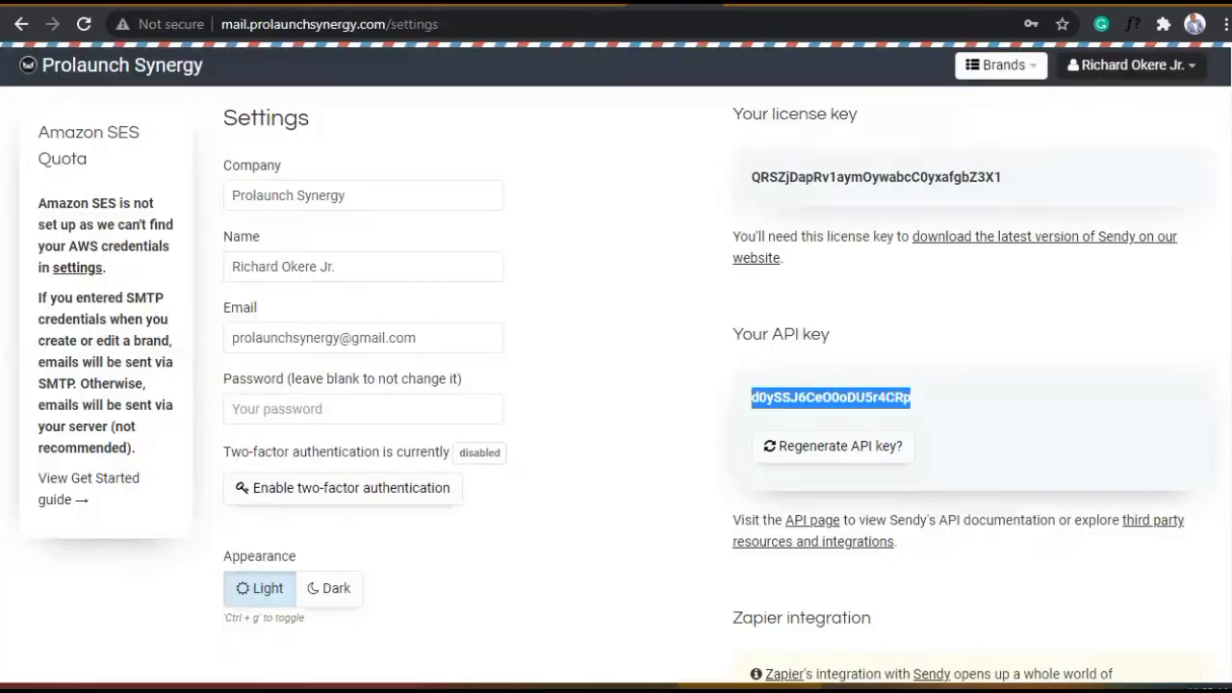
pyautogui.scroll(-1, 644, 279)
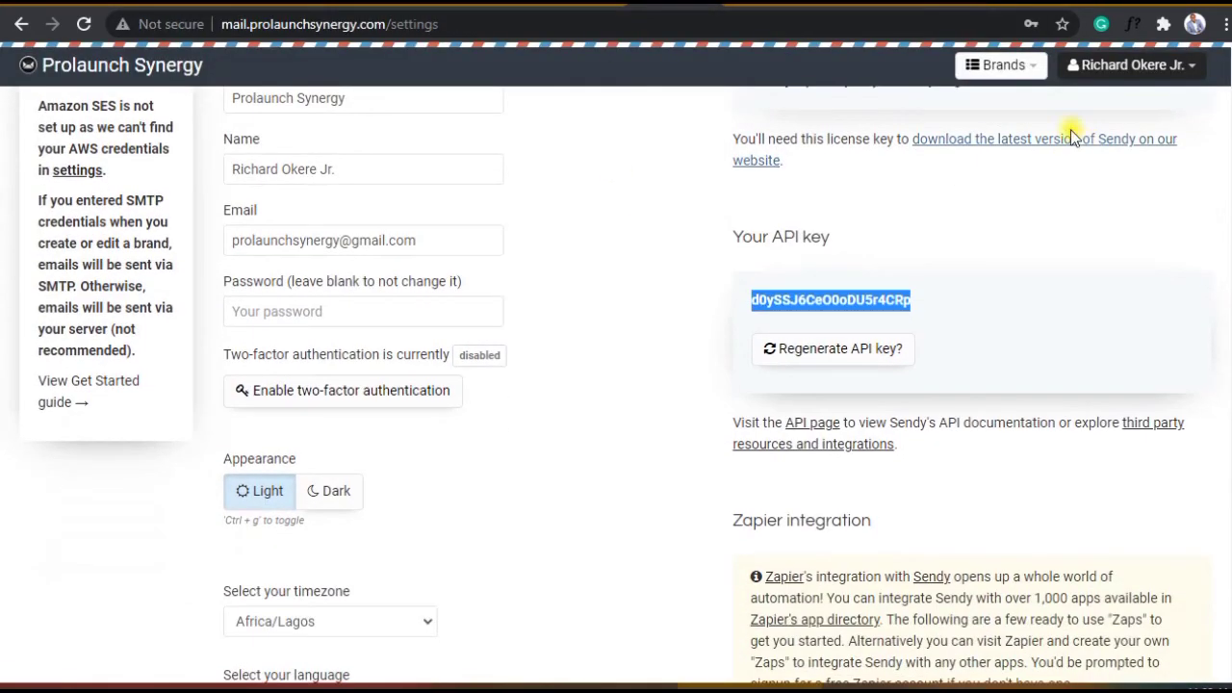
pyautogui.click(1022, 65)
pyautogui.click(969, 137)
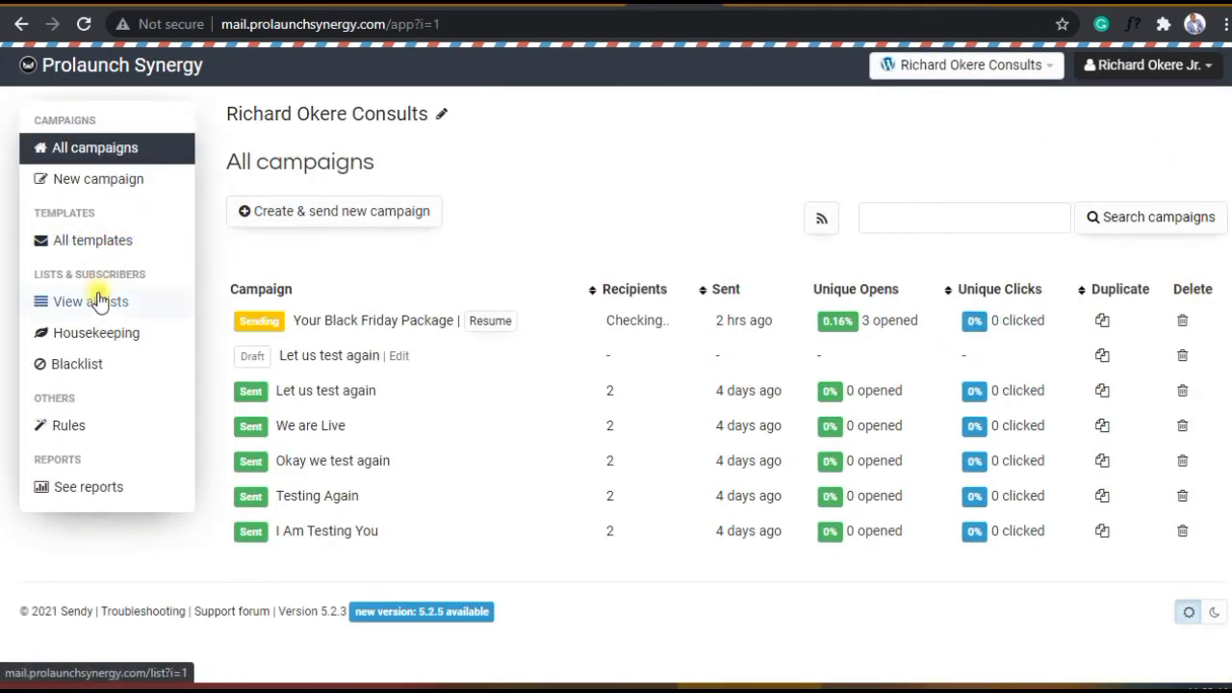
pyautogui.click(97, 304)
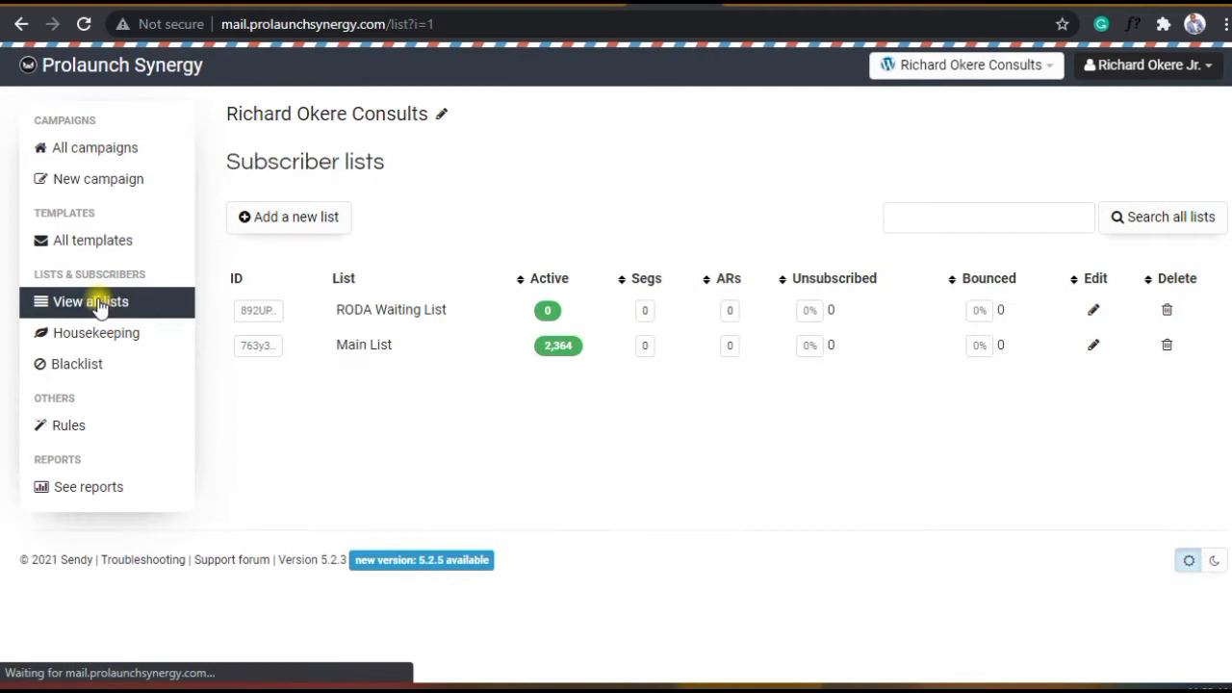
pyautogui.click(262, 345)
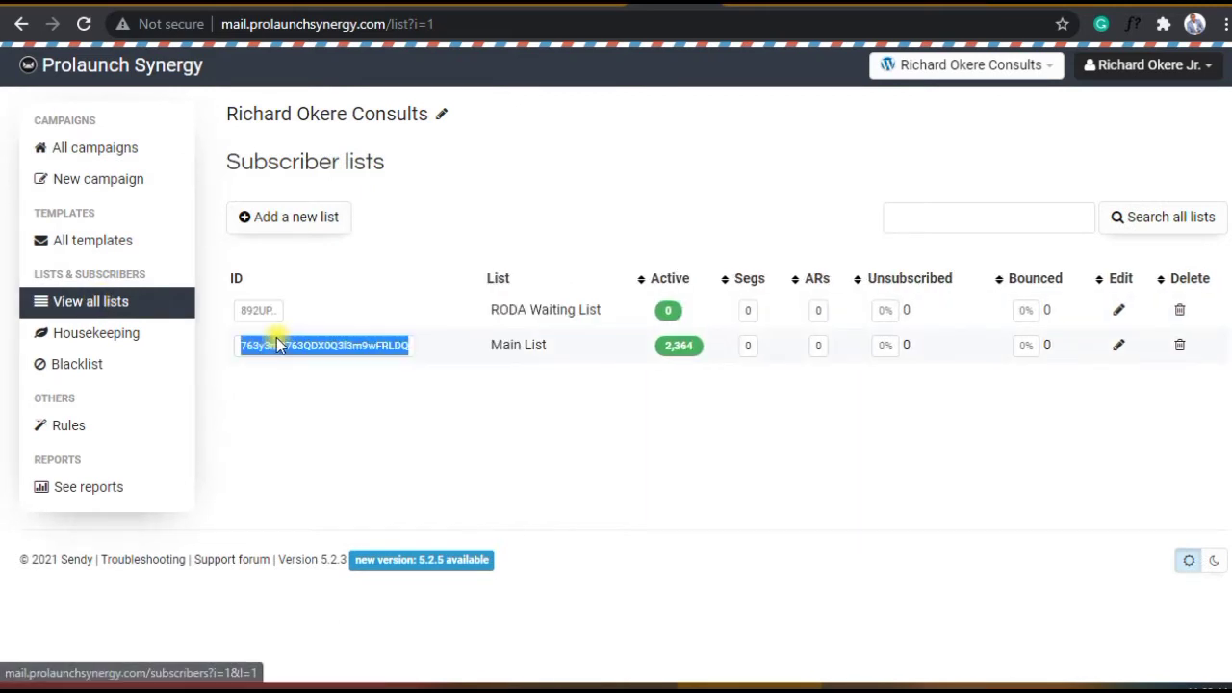
pyautogui.rightClick(340, 345)
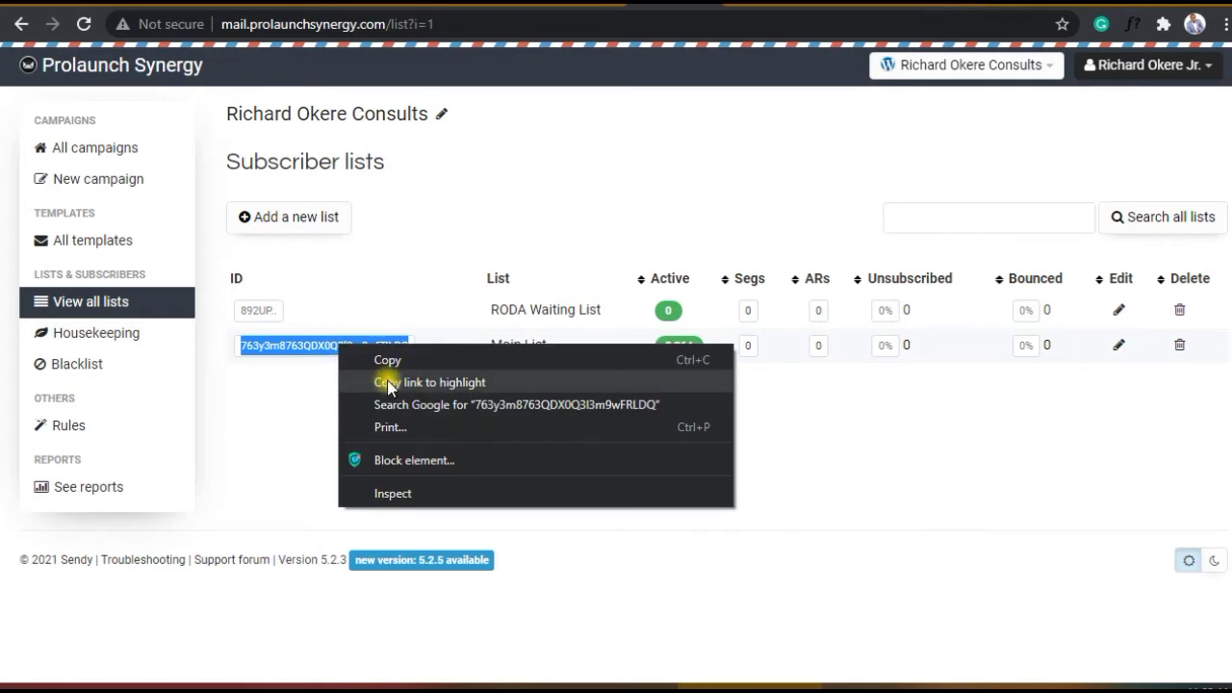
pyautogui.click(385, 358)
pyautogui.click(446, 404)
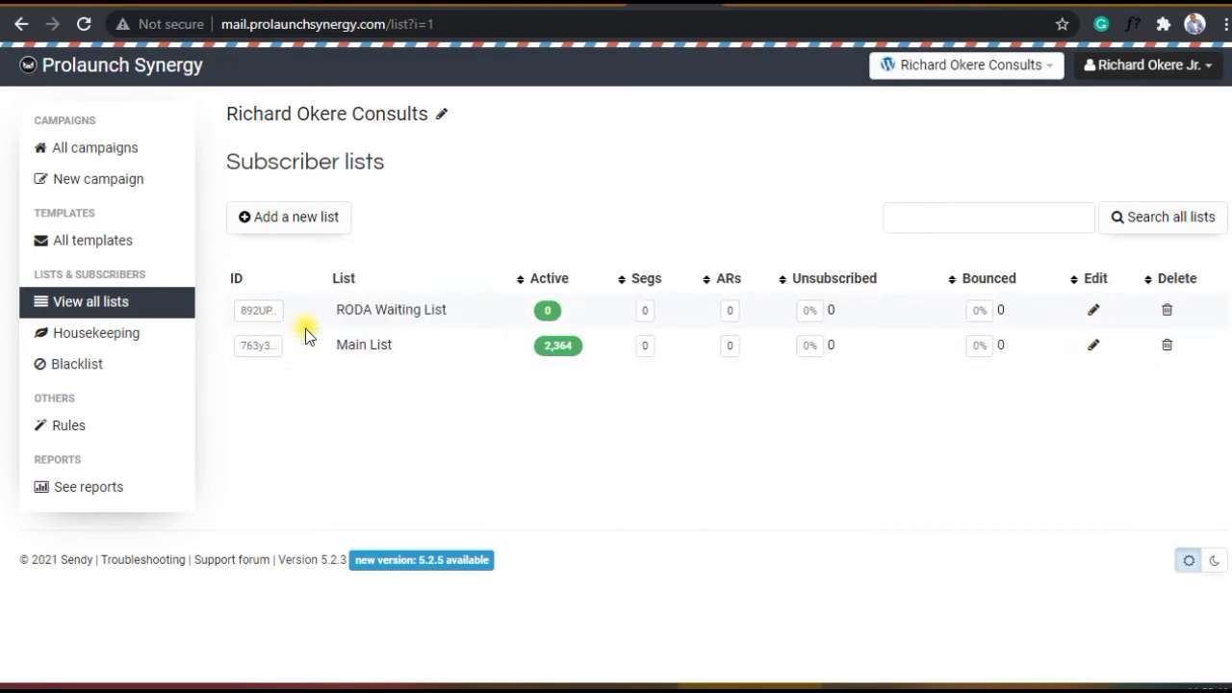
# - Copy the RODA Waiting List's ID and paste it as the form's Sendy List ID
pyautogui.click(263, 315)
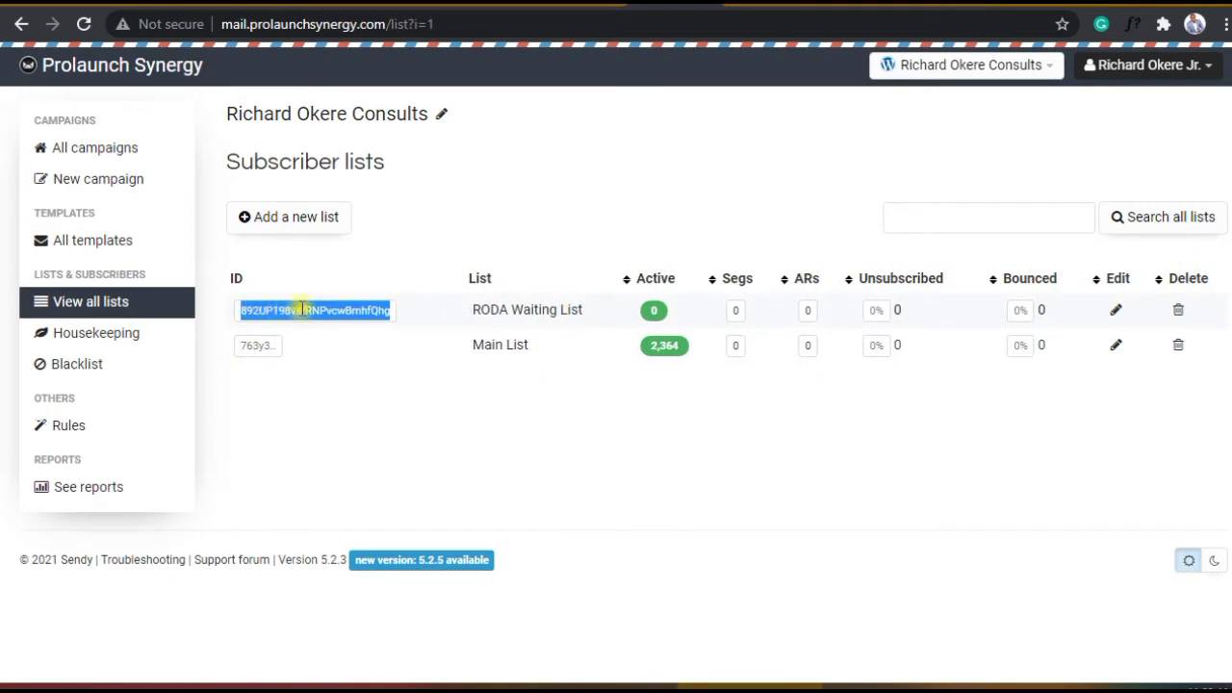
pyautogui.rightClick(302, 309)
pyautogui.click(341, 322)
pyautogui.click(571, 154)
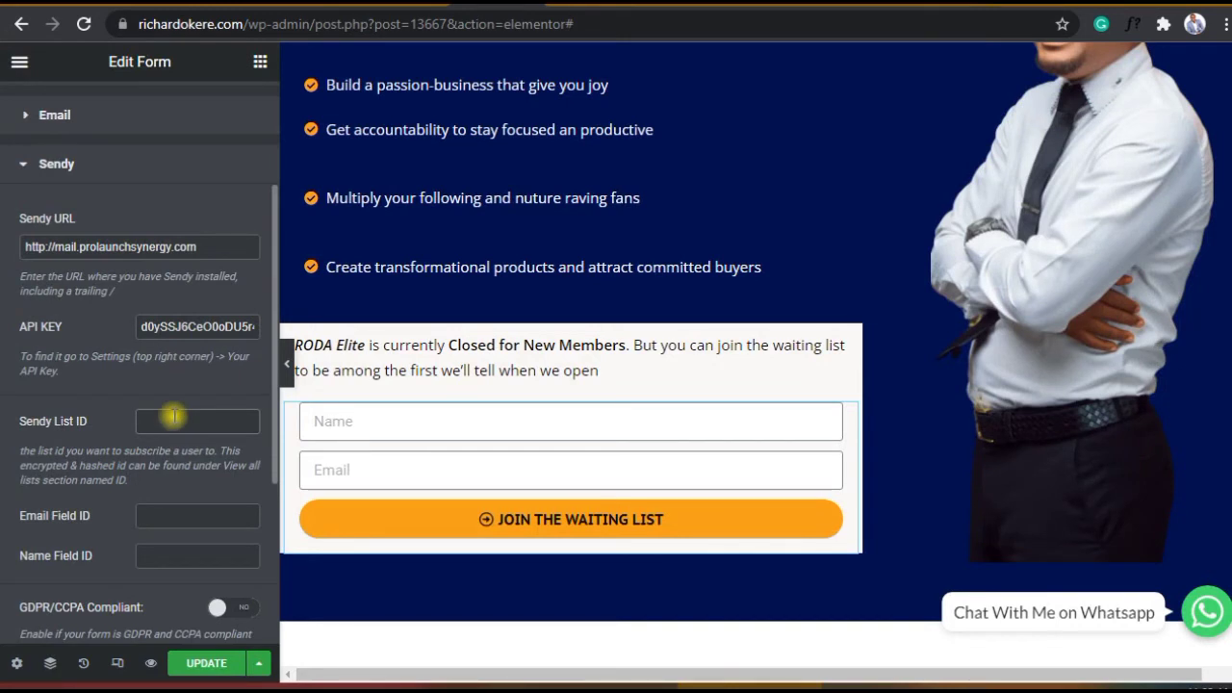
pyautogui.hotkey('ctrl', 'v')
pyautogui.click(132, 386)
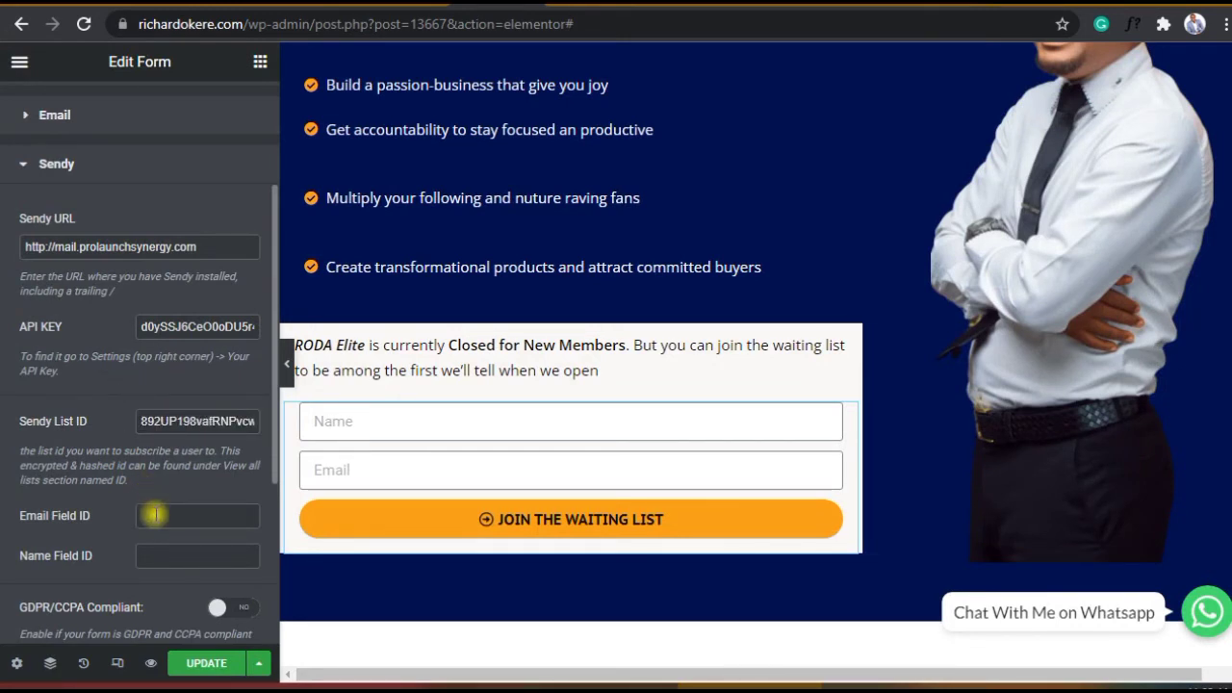
# - Open the advanced settings of the form's Name field and select its ID
pyautogui.scroll(-3, 154, 515)
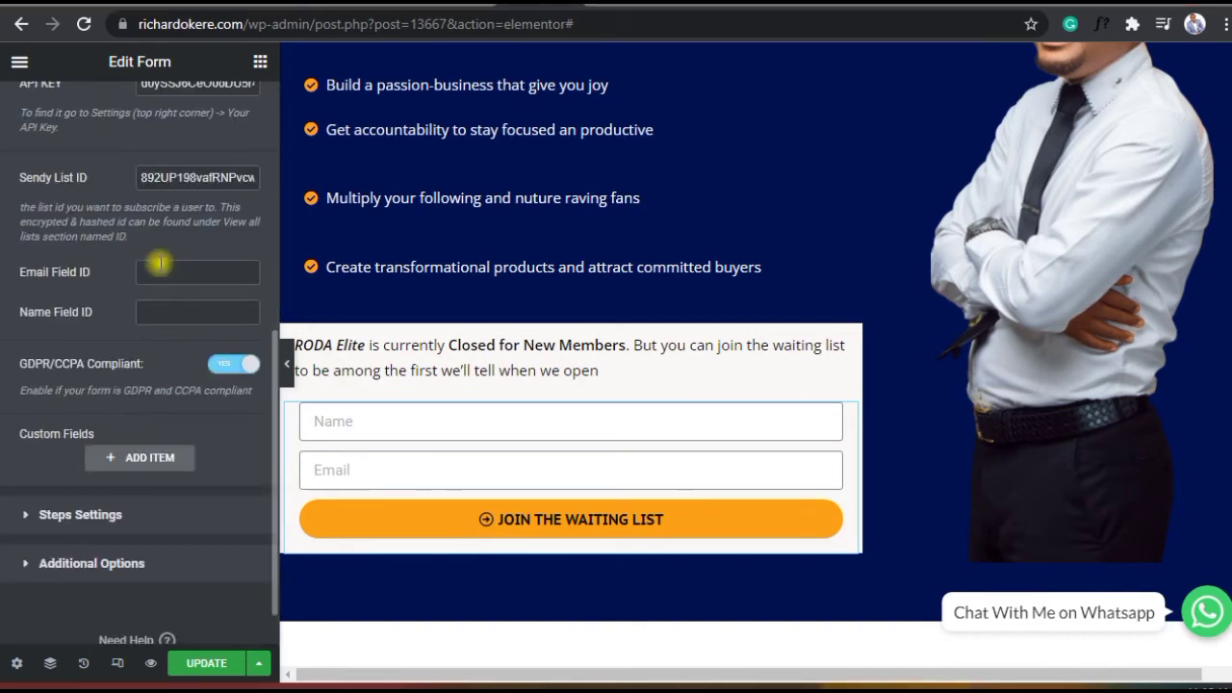
pyautogui.scroll(5, 169, 298)
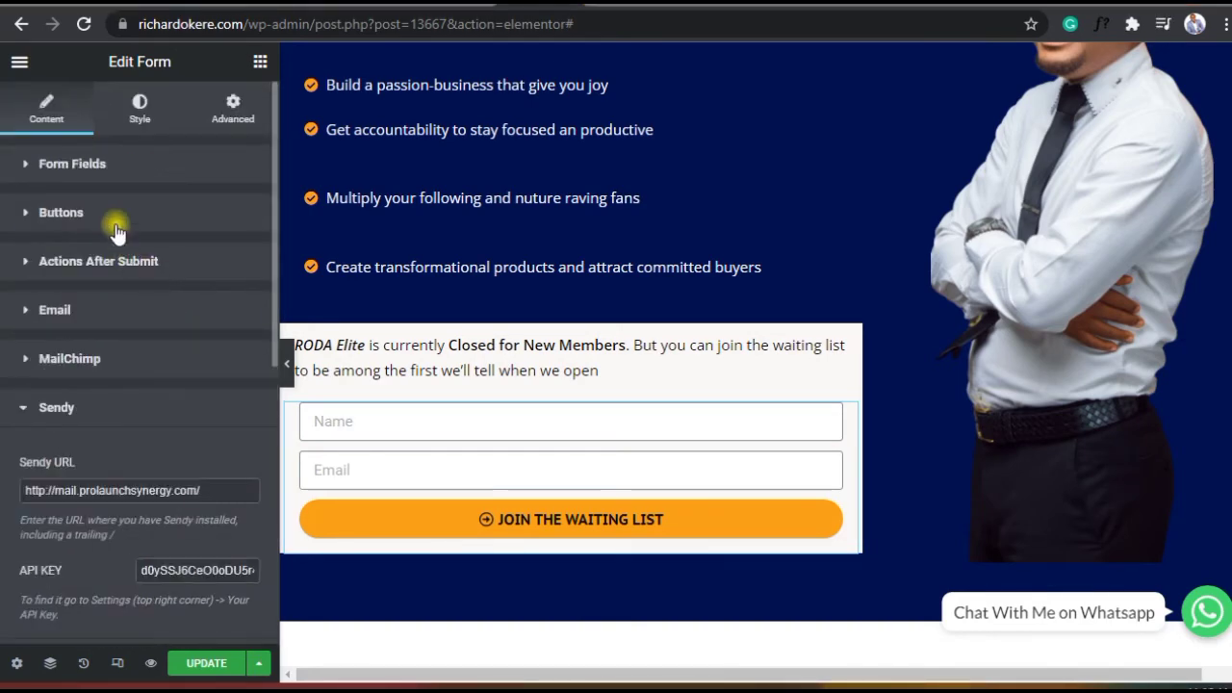
pyautogui.click(99, 176)
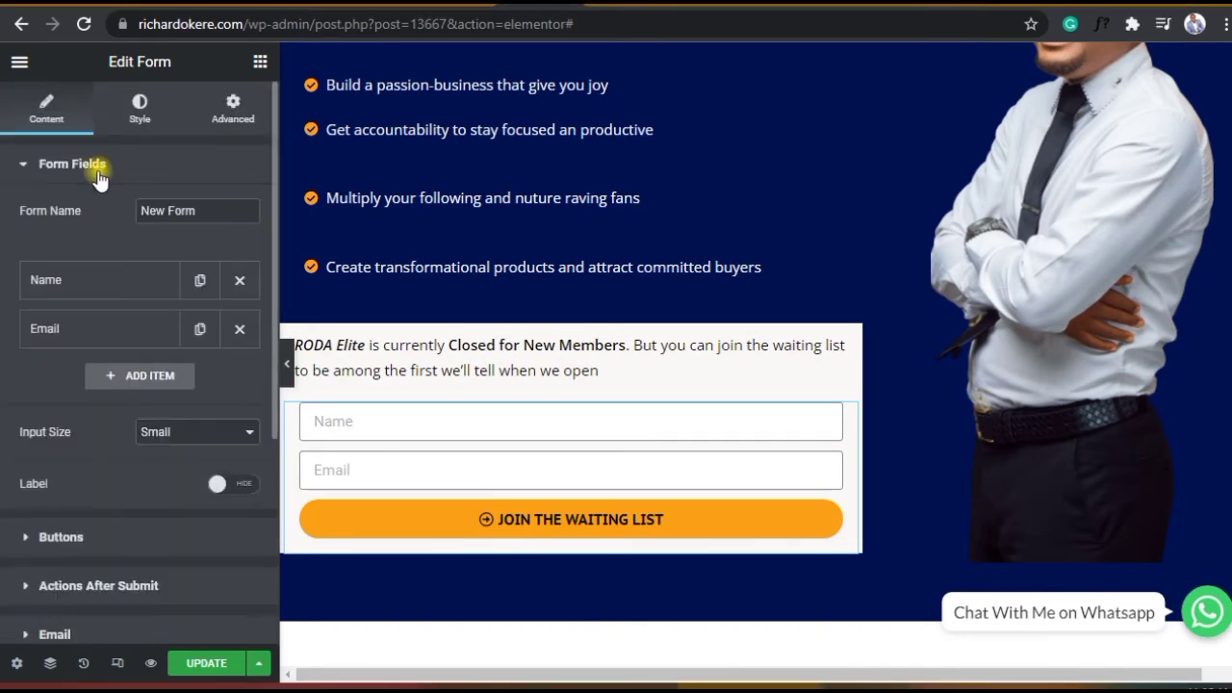
pyautogui.click(91, 284)
pyautogui.click(179, 328)
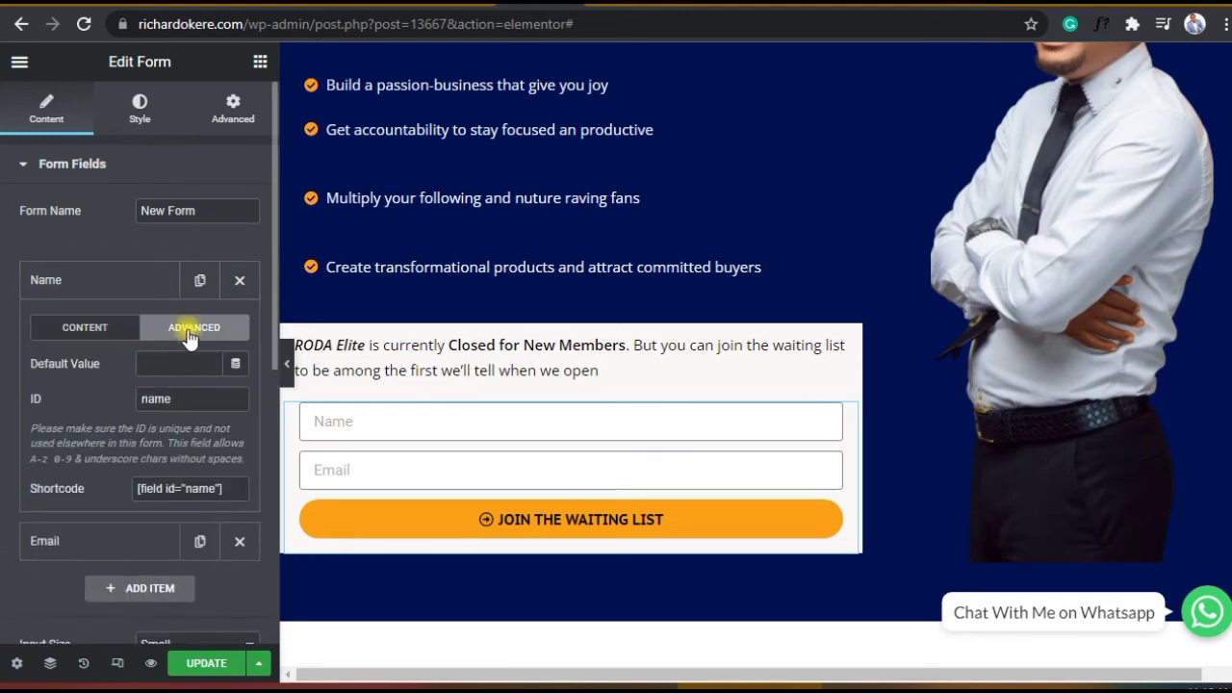
pyautogui.doubleClick(181, 406)
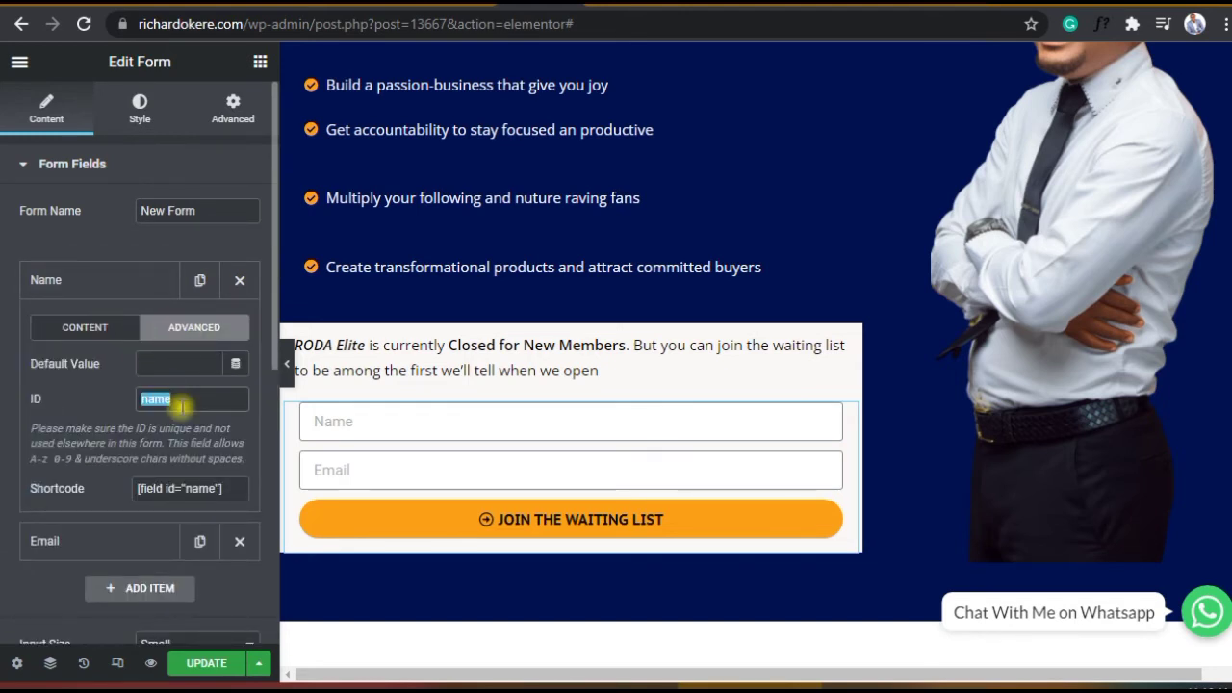
# - Set the Name Field ID to name in the form's Sendy settings
pyautogui.scroll(-4, 123, 502)
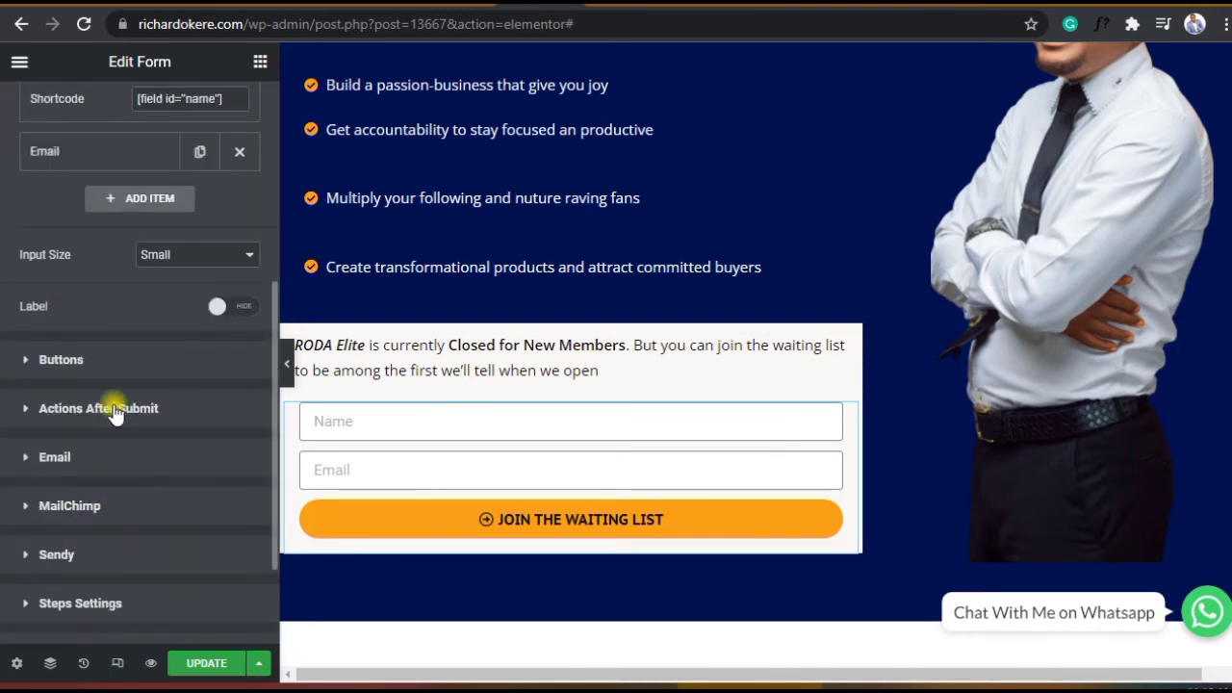
pyautogui.click(75, 566)
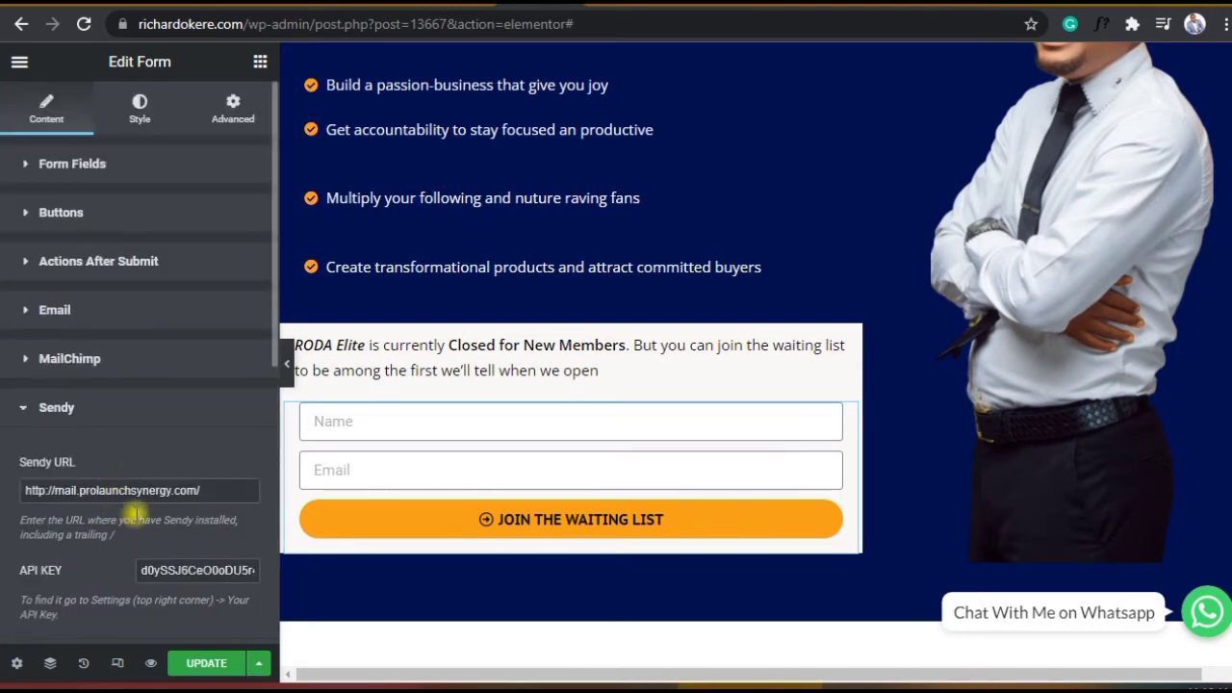
pyautogui.scroll(-5, 136, 459)
pyautogui.scroll(3, 136, 459)
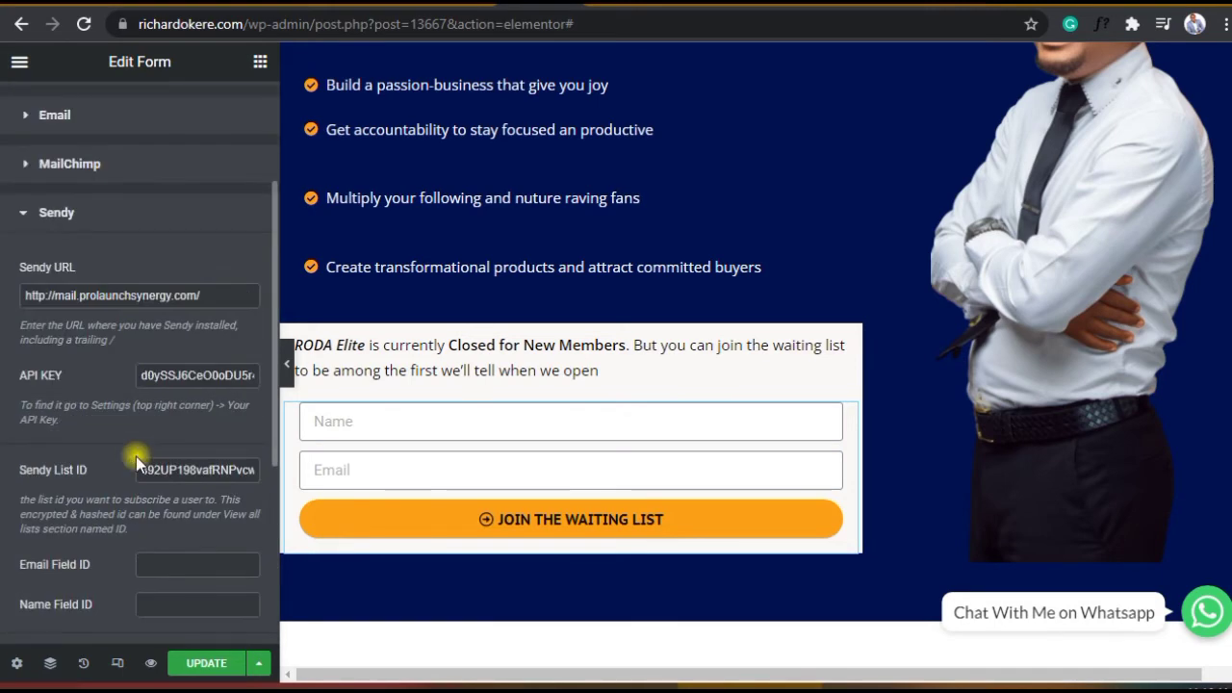
pyautogui.scroll(-2, 138, 453)
pyautogui.click(161, 414)
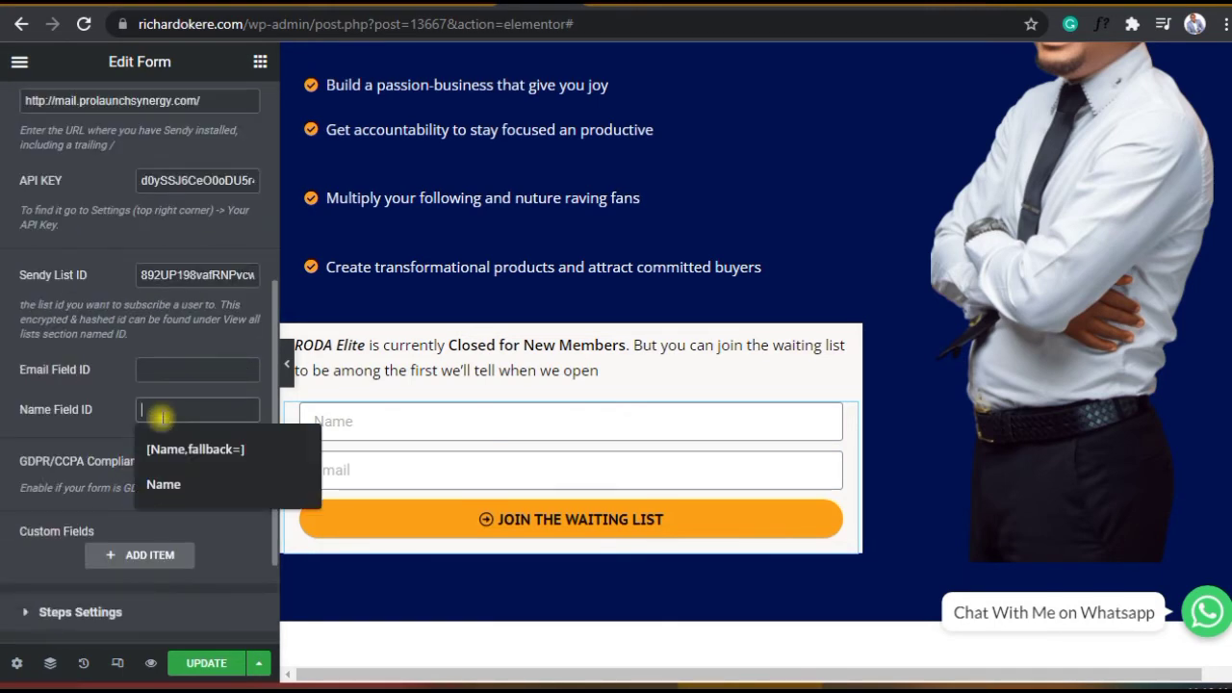
pyautogui.write('name')
pyautogui.click(109, 385)
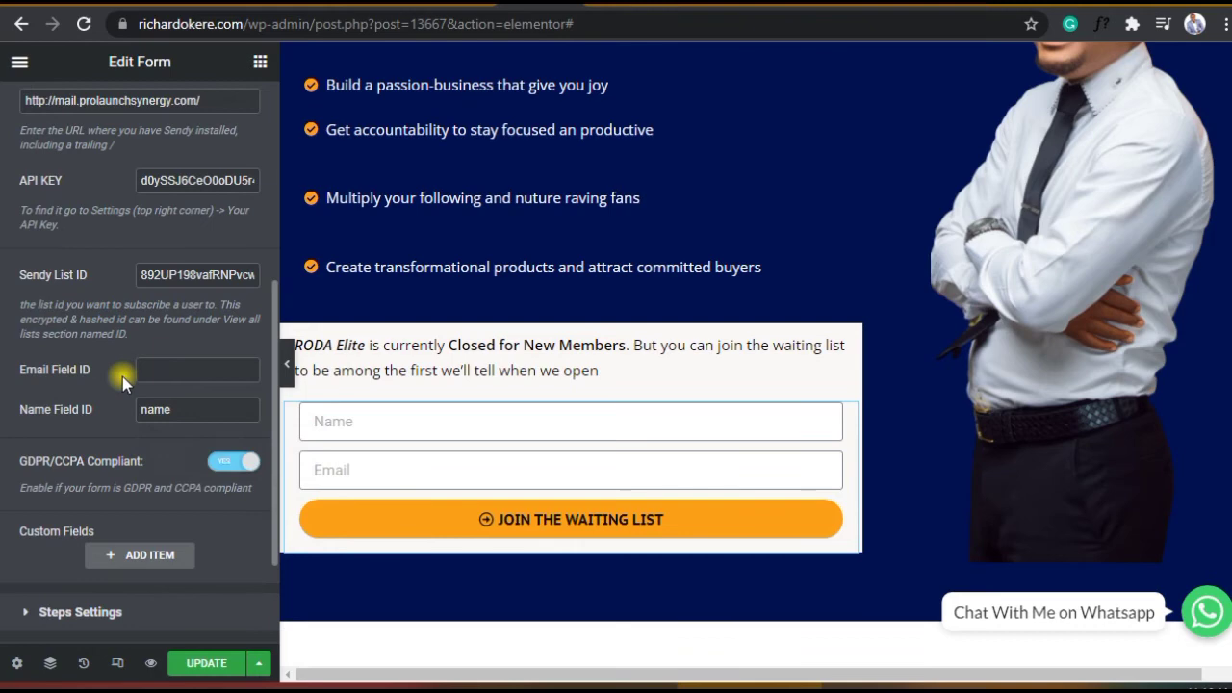
# - Open the advanced settings of the form's Email field and select its ID
pyautogui.scroll(5, 122, 376)
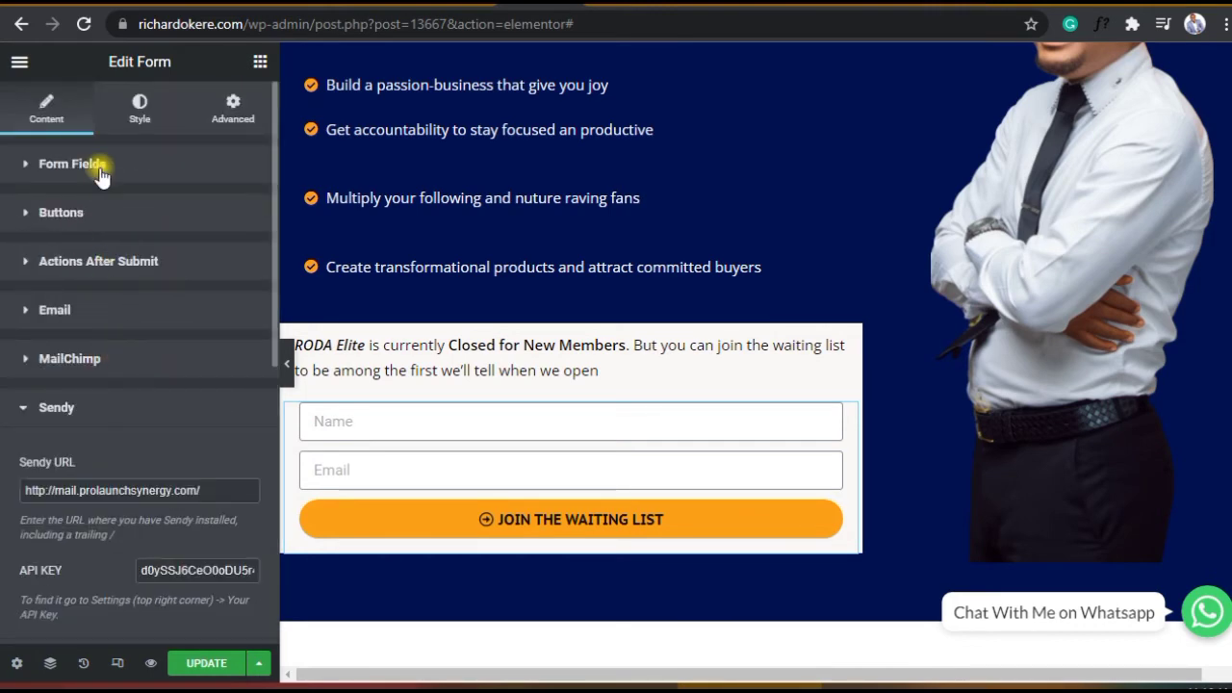
pyautogui.click(102, 166)
pyautogui.click(104, 327)
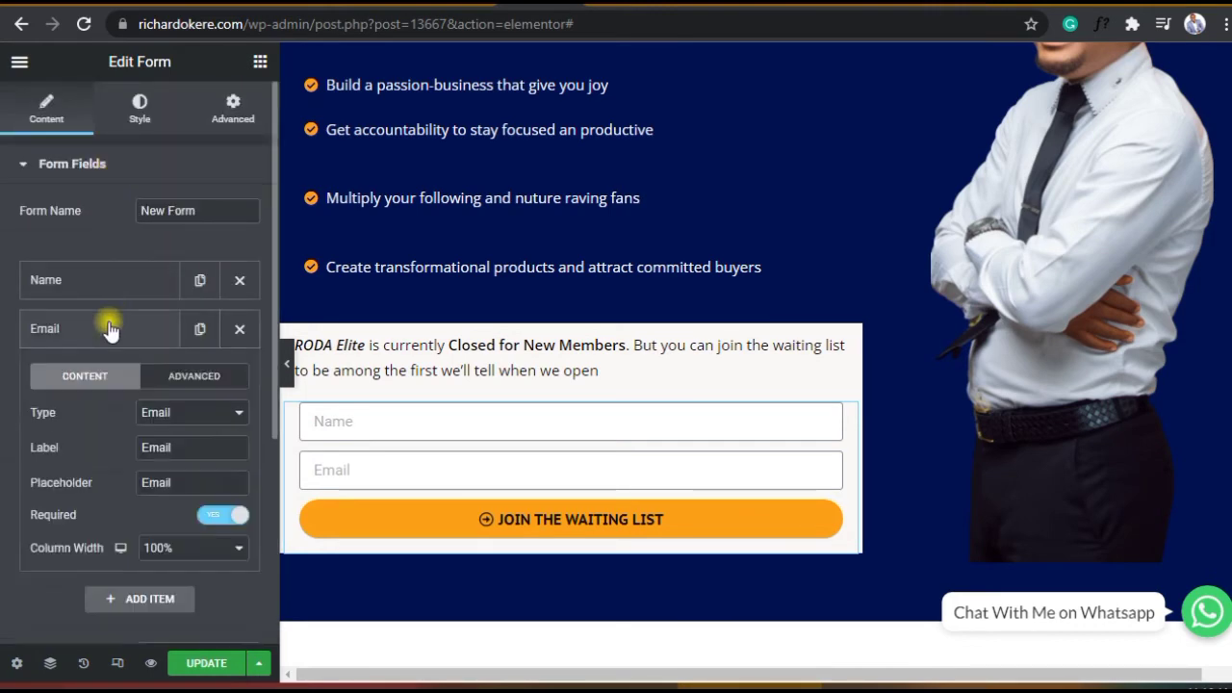
pyautogui.click(181, 375)
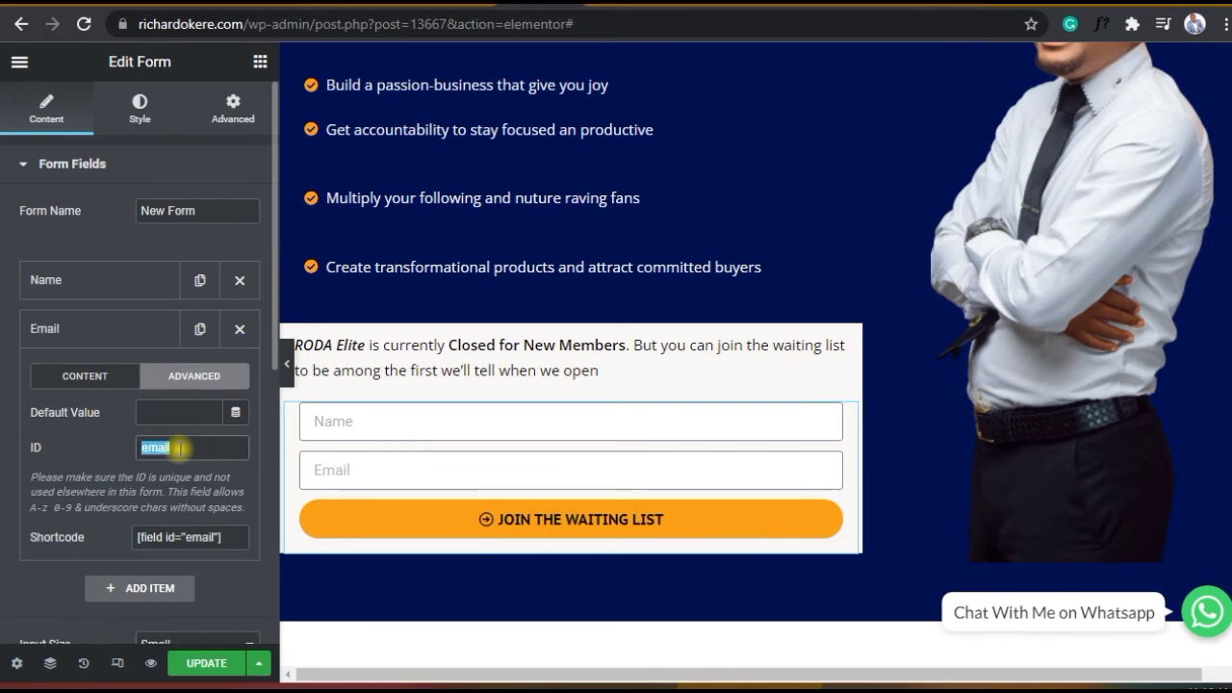
# - Set the Email Field ID to email and the Name Field ID to name in the form's Sendy settings
pyautogui.scroll(-5, 124, 275)
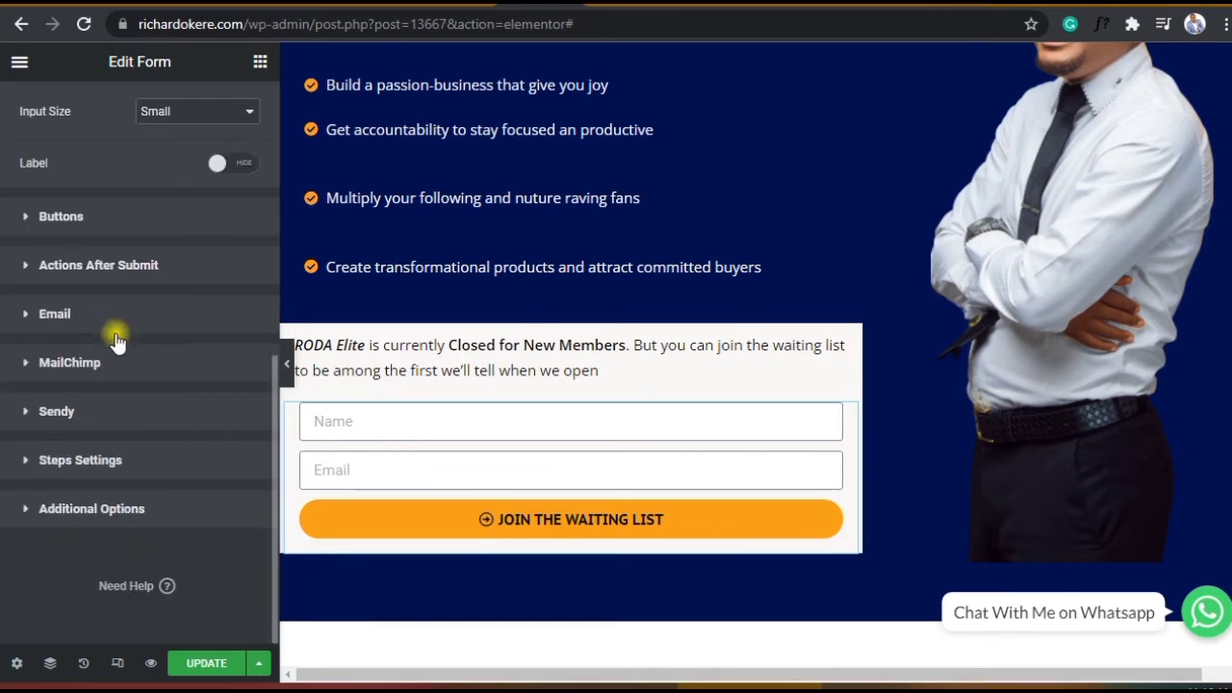
pyautogui.click(107, 424)
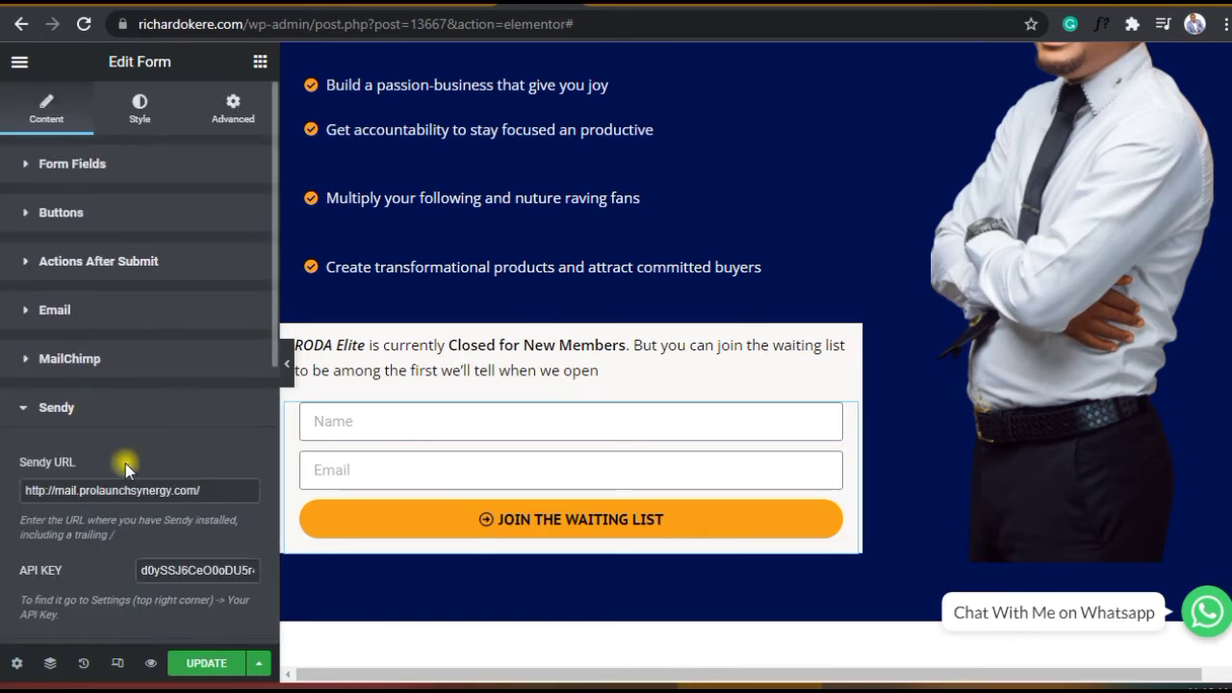
pyautogui.scroll(-3, 144, 510)
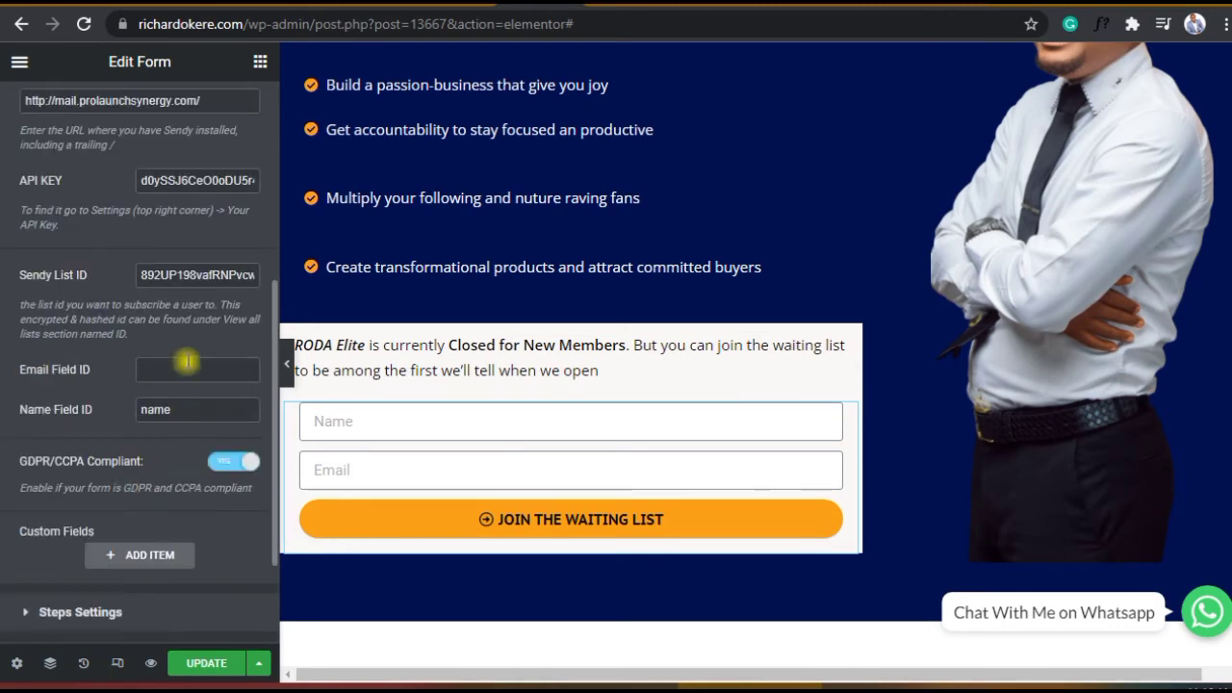
pyautogui.click(184, 367)
pyautogui.write('email')
pyautogui.press('Tab')
pyautogui.write('name')
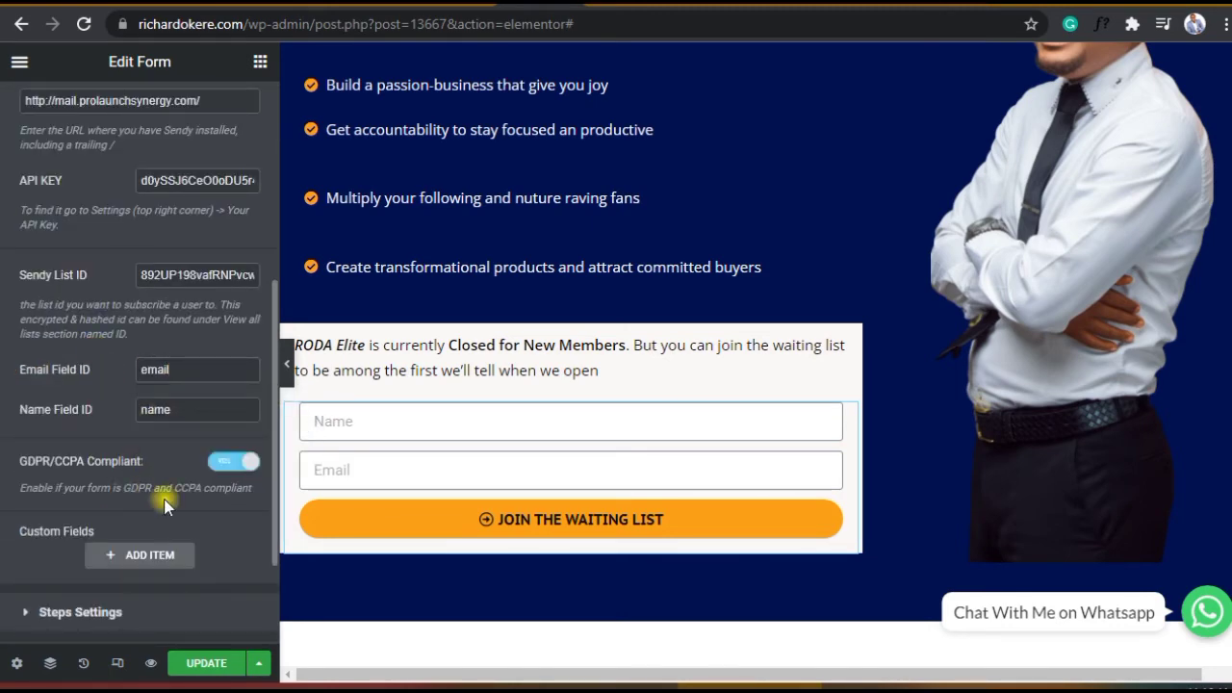
pyautogui.scroll(5, 96, 491)
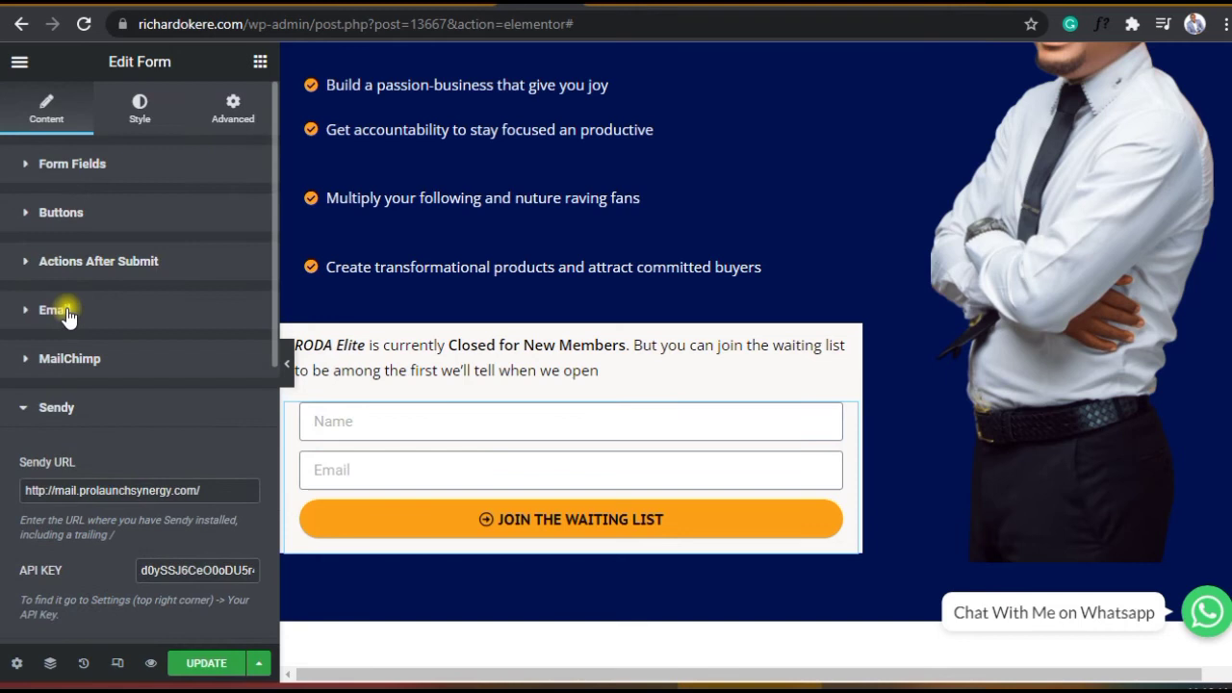
# - Remove the MailChimp action from the form's actions after submit
pyautogui.click(89, 366)
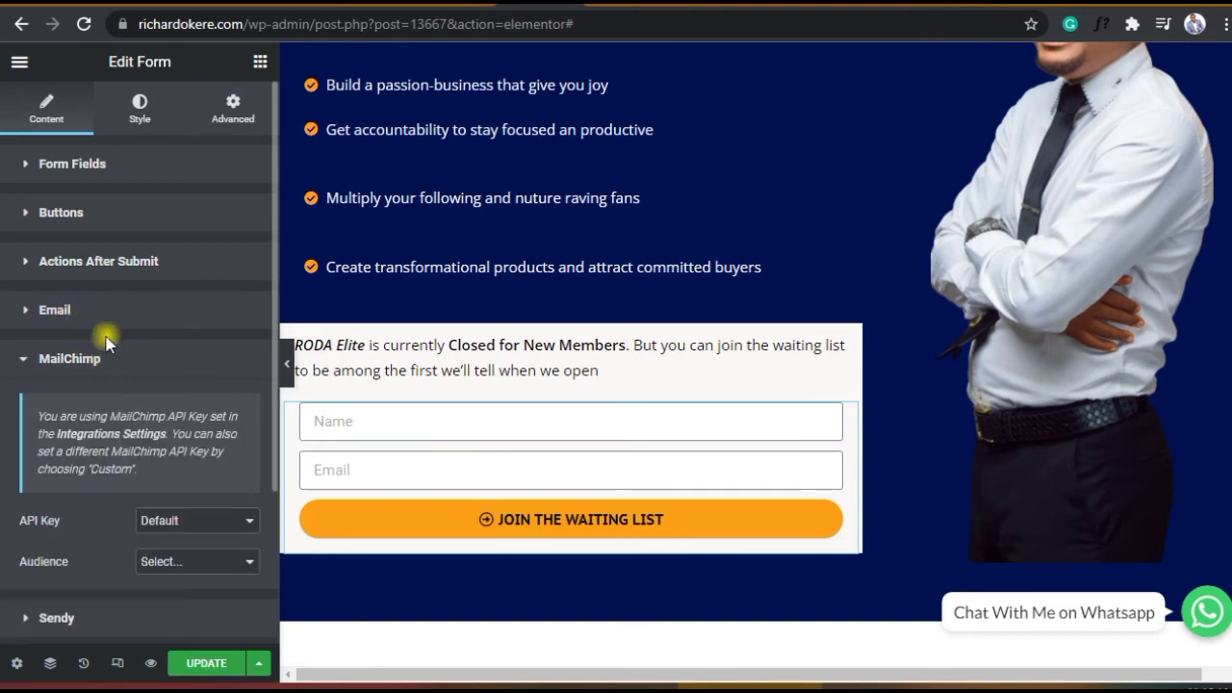
pyautogui.click(113, 263)
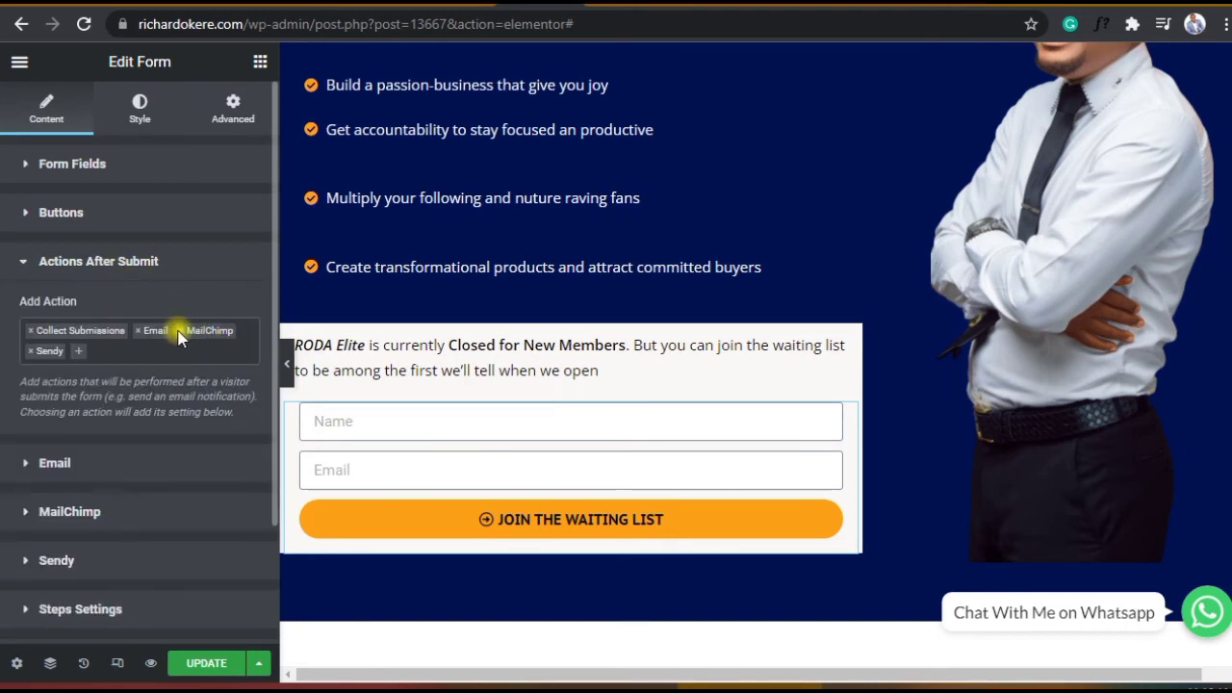
pyautogui.click(180, 334)
pyautogui.click(9, 287)
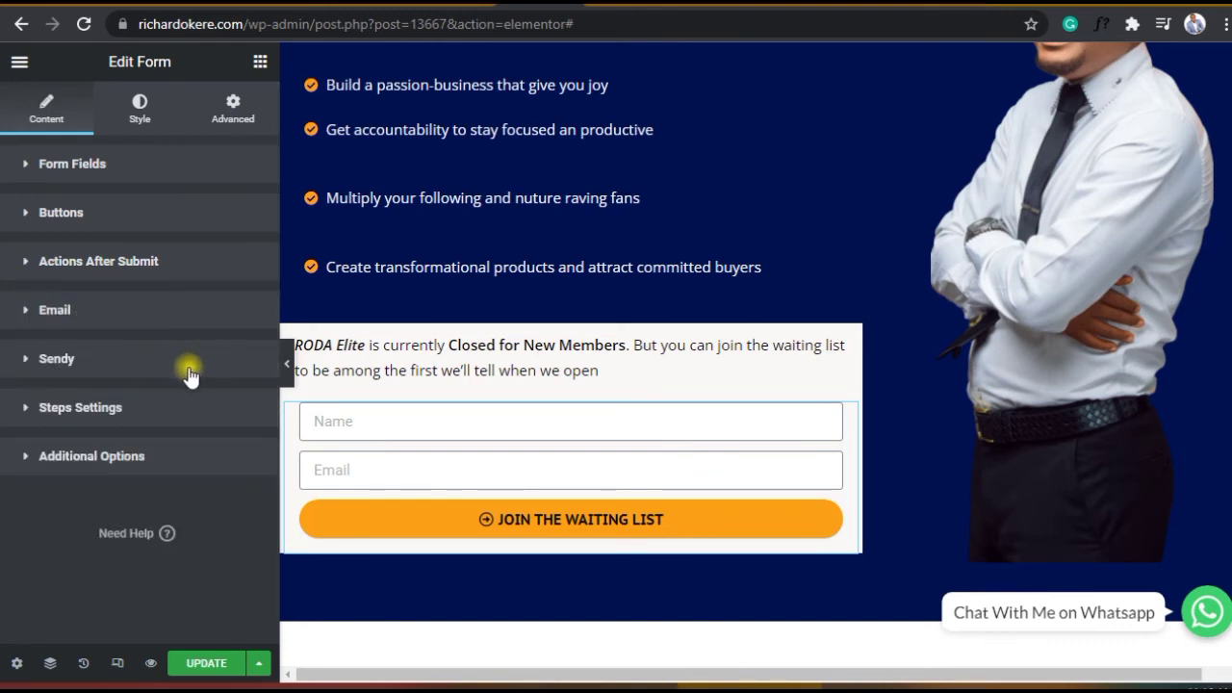
# - Remove the Email and Collect Submissions actions from the form's actions after submit, keeping only Sendy
pyautogui.click(141, 265)
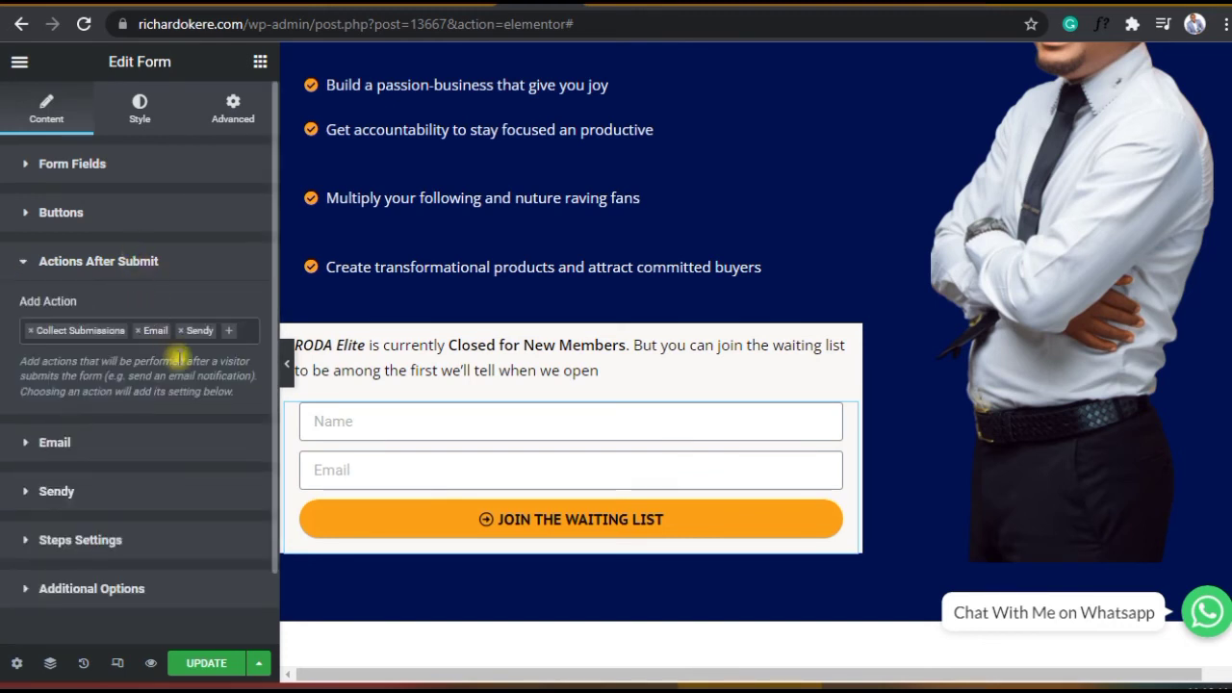
pyautogui.click(139, 330)
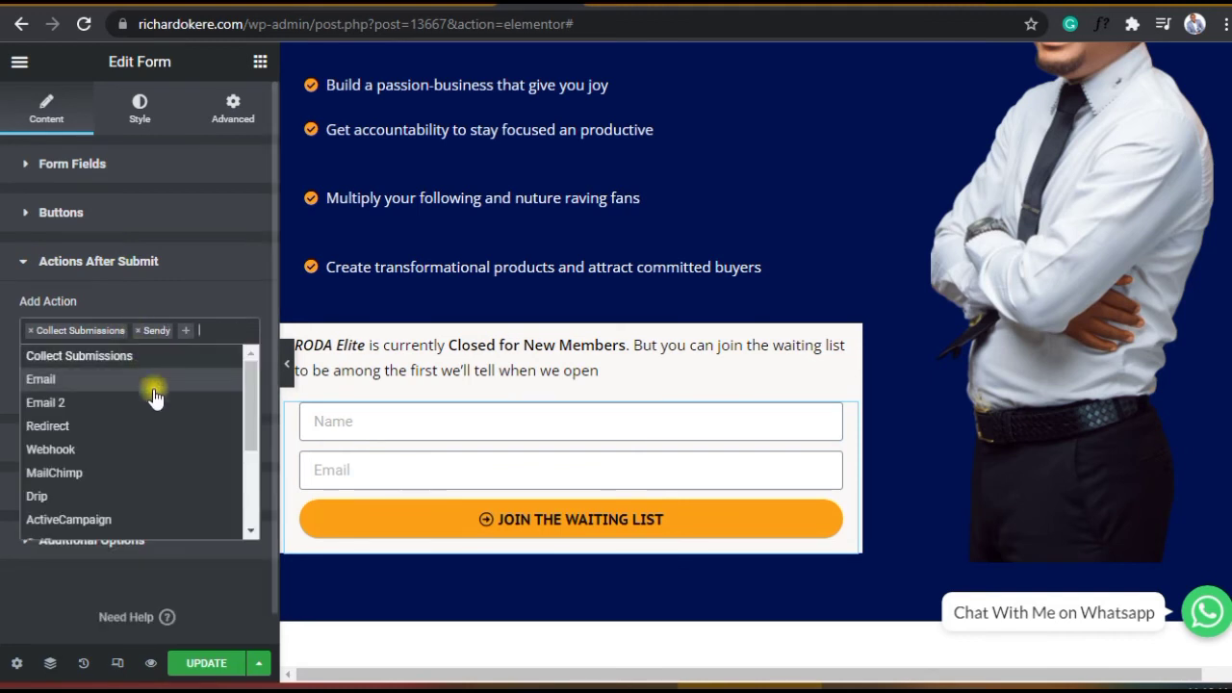
pyautogui.click(5, 318)
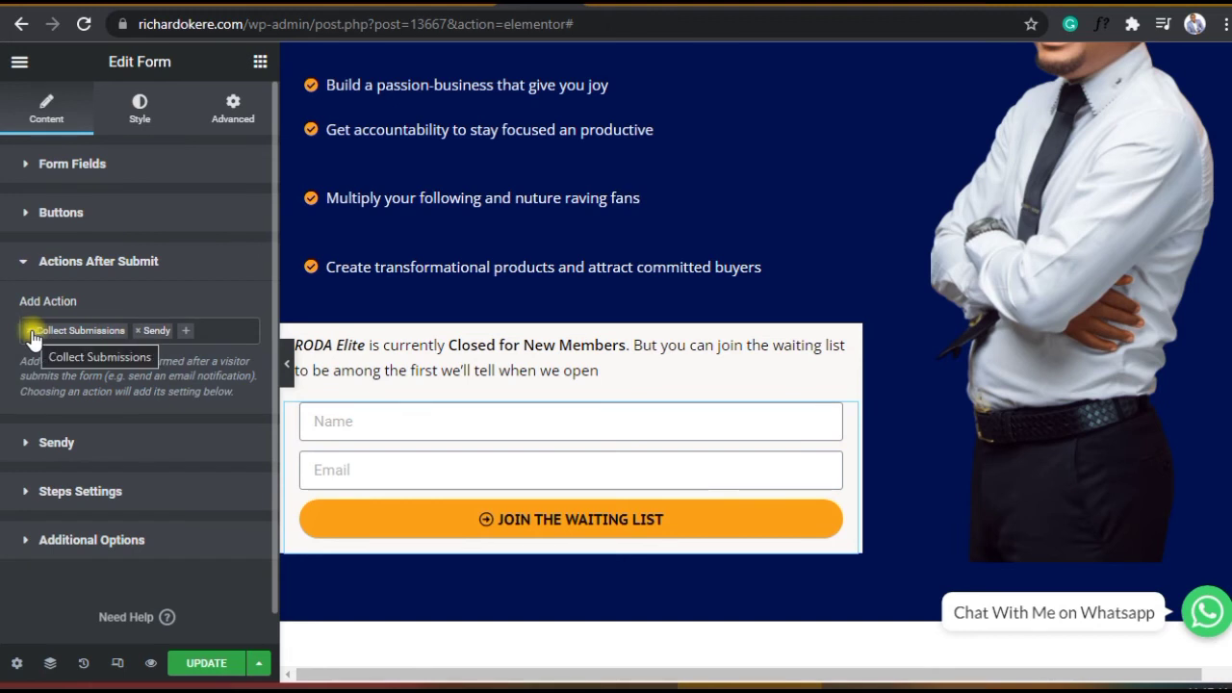
pyautogui.click(31, 332)
pyautogui.click(6, 320)
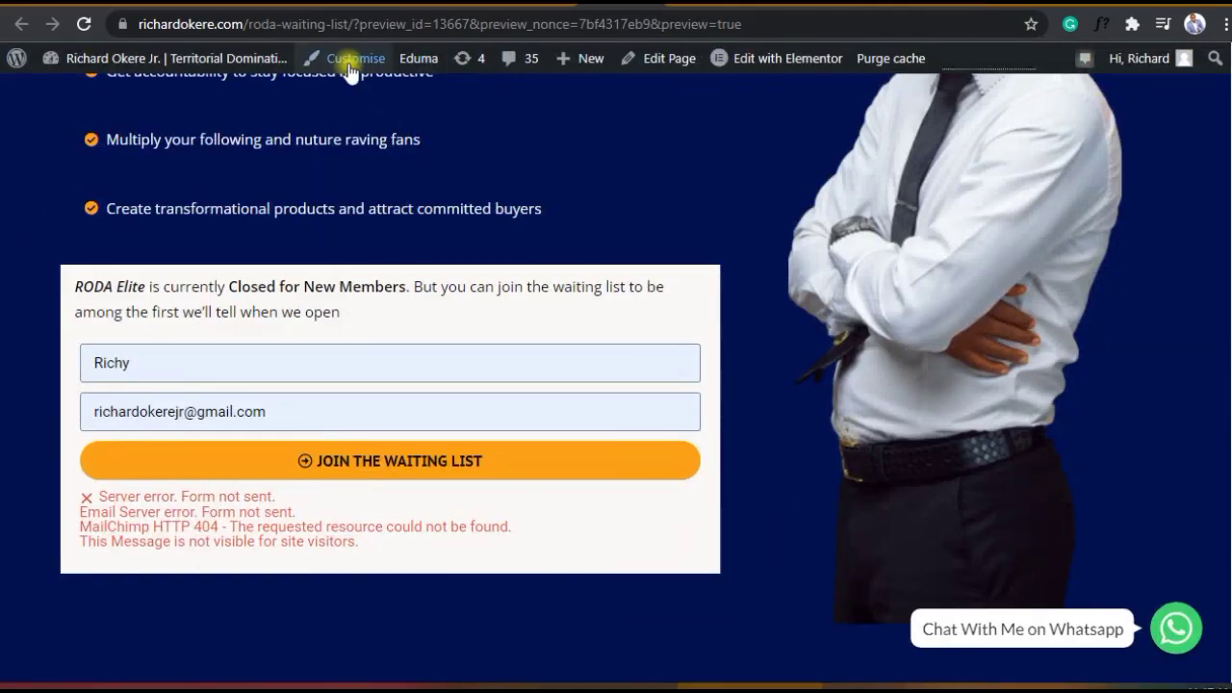
# - Load the live roda-waiting-list page by removing the preview parameters from the address of the page preview
pyautogui.moveTo(357, 23); pyautogui.dragTo(843, 33)
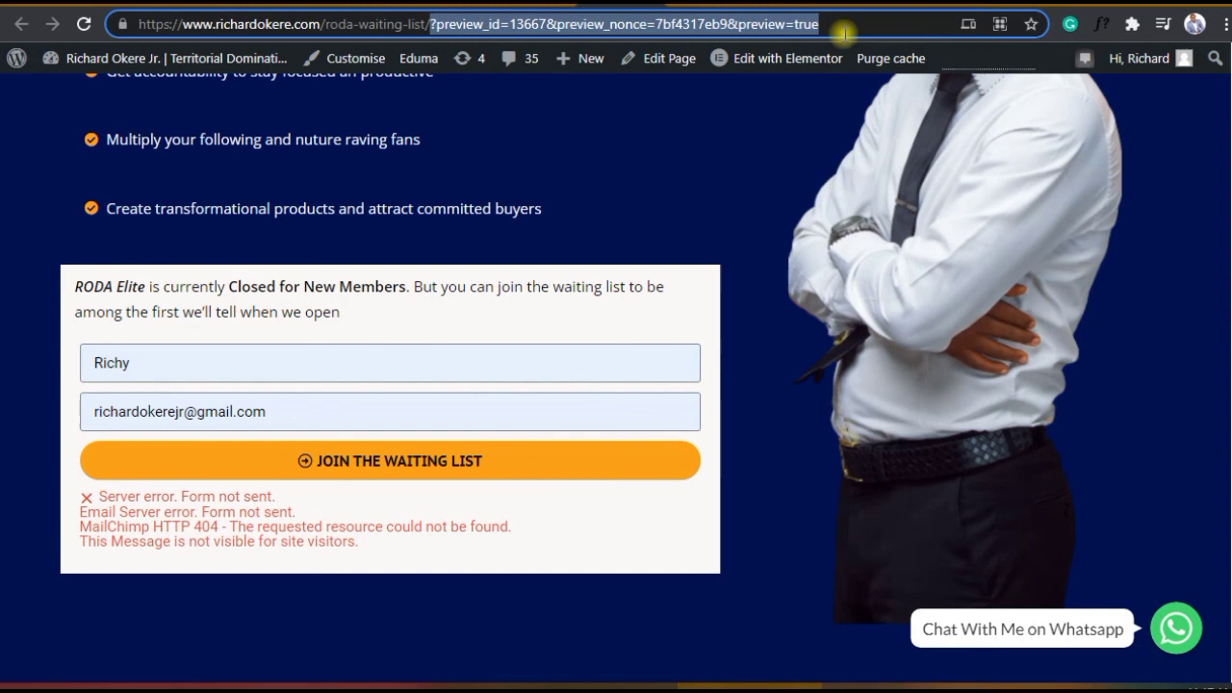
pyautogui.press('BackSpace')
pyautogui.press('Return')
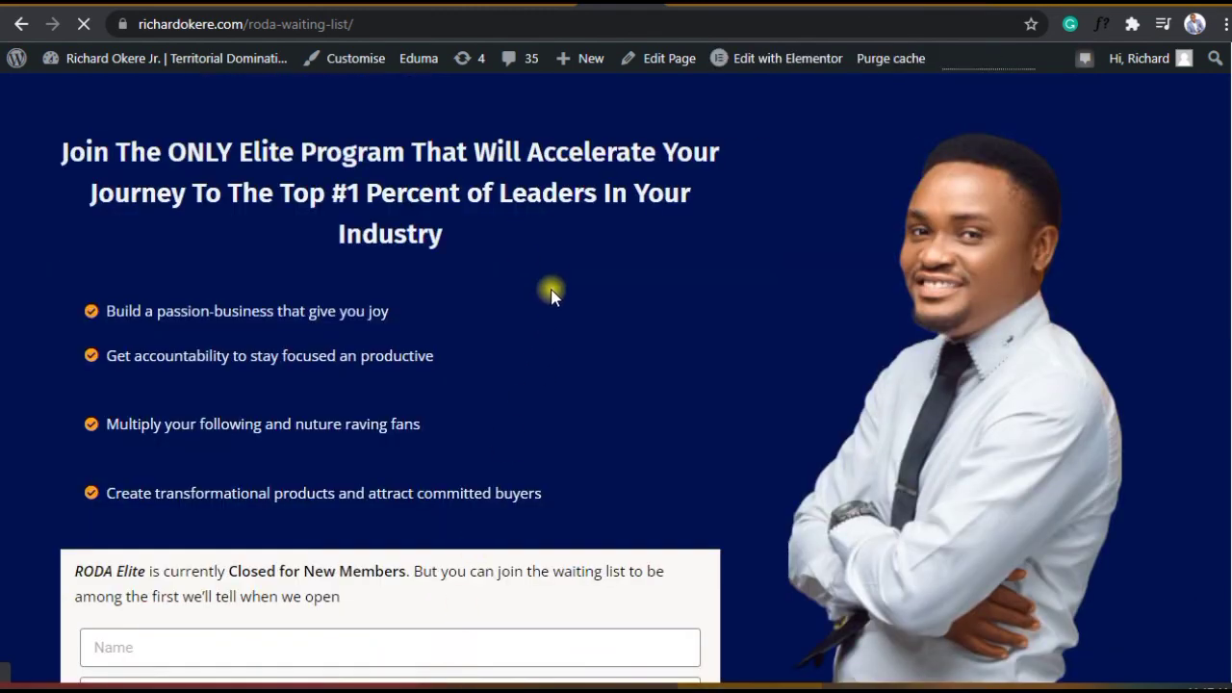
# - Fill in the waiting list form with a saved name and e-mail address and submit it as a test
pyautogui.scroll(-3, 553, 293)
pyautogui.click(206, 362)
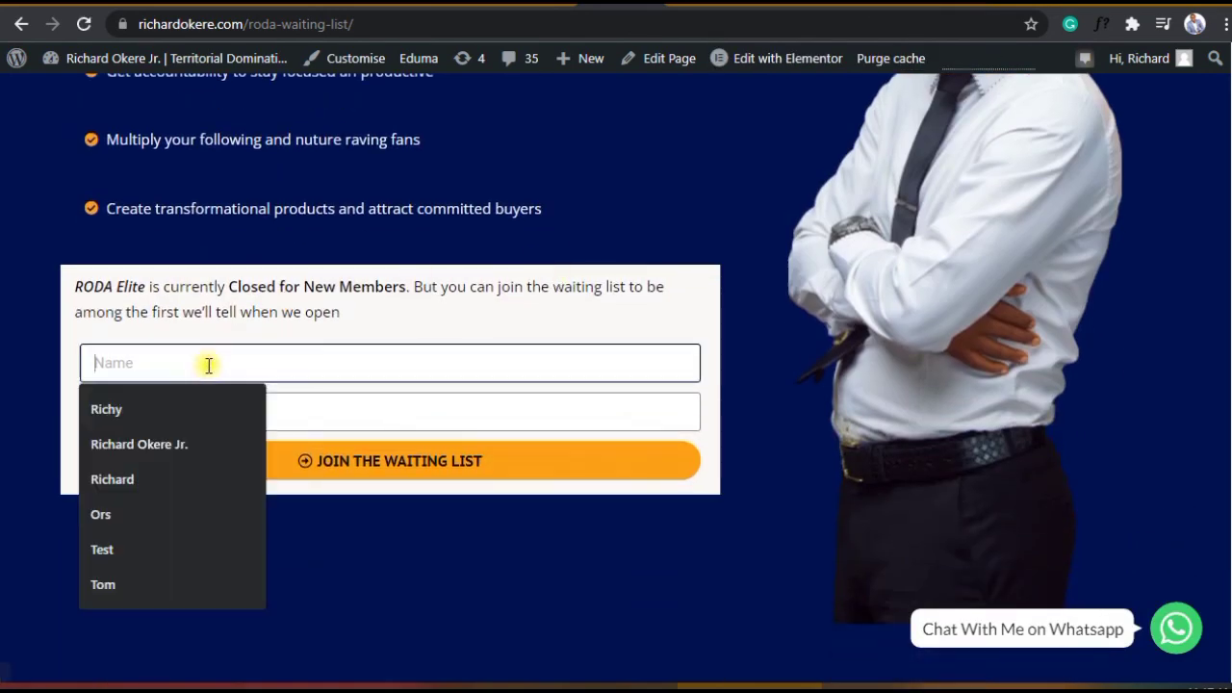
pyautogui.click(174, 411)
pyautogui.click(202, 404)
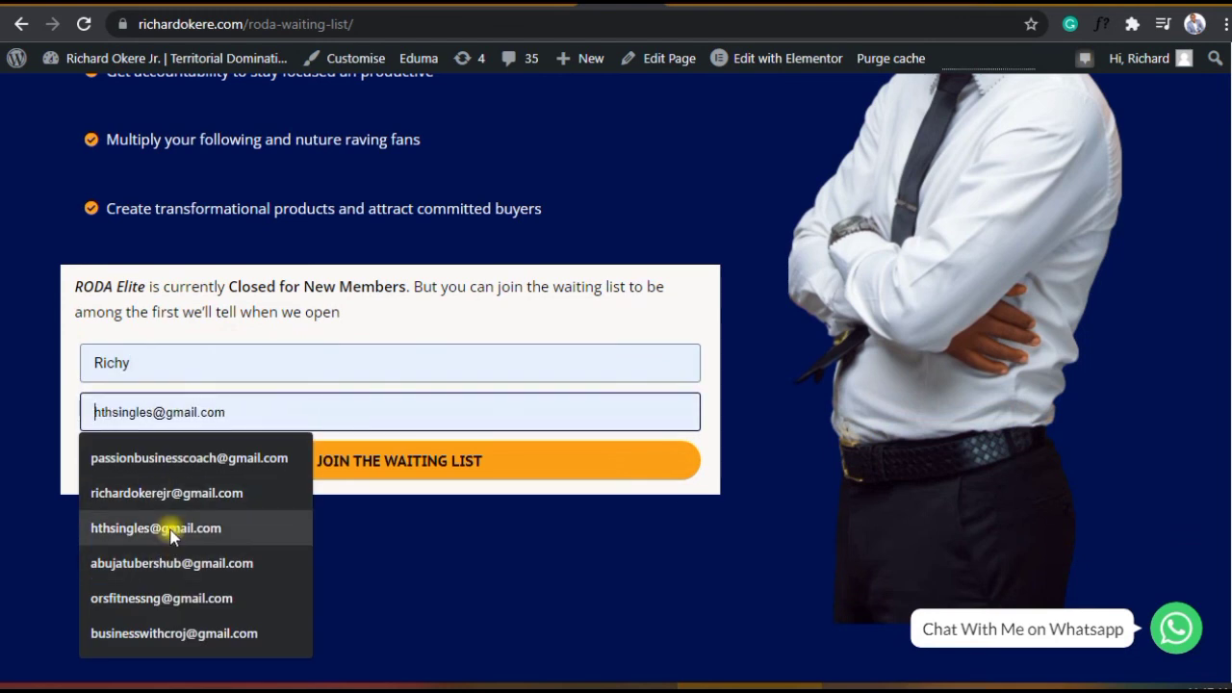
pyautogui.click(169, 528)
pyautogui.click(357, 466)
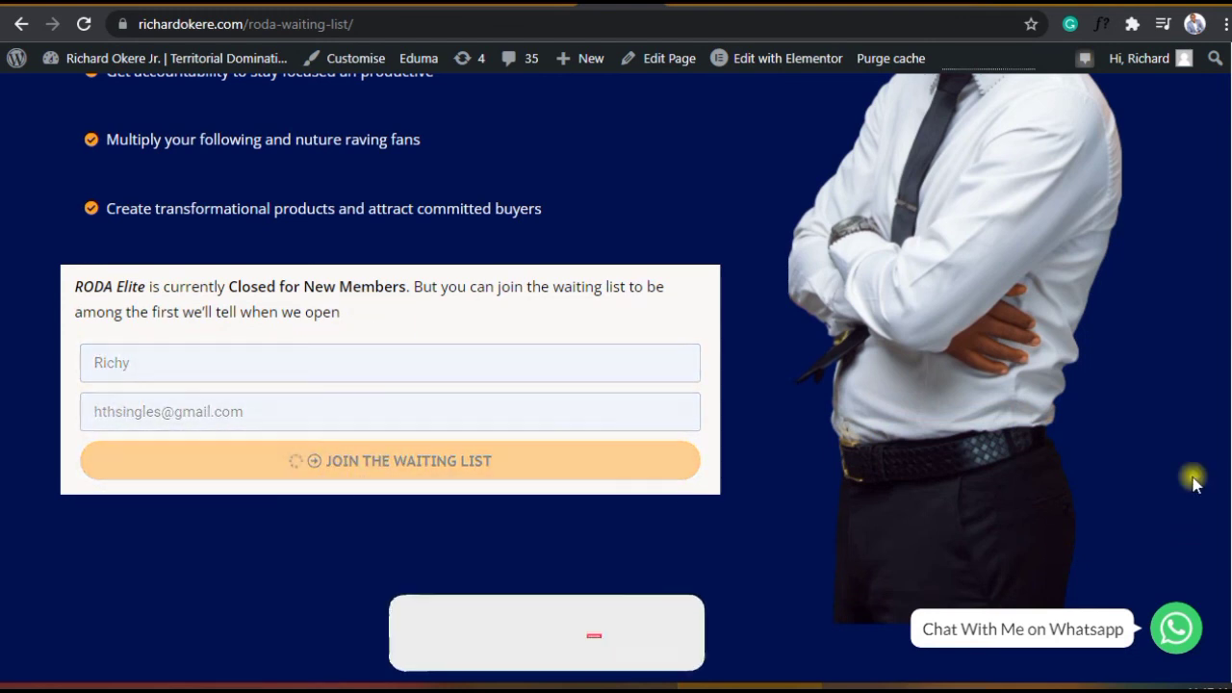